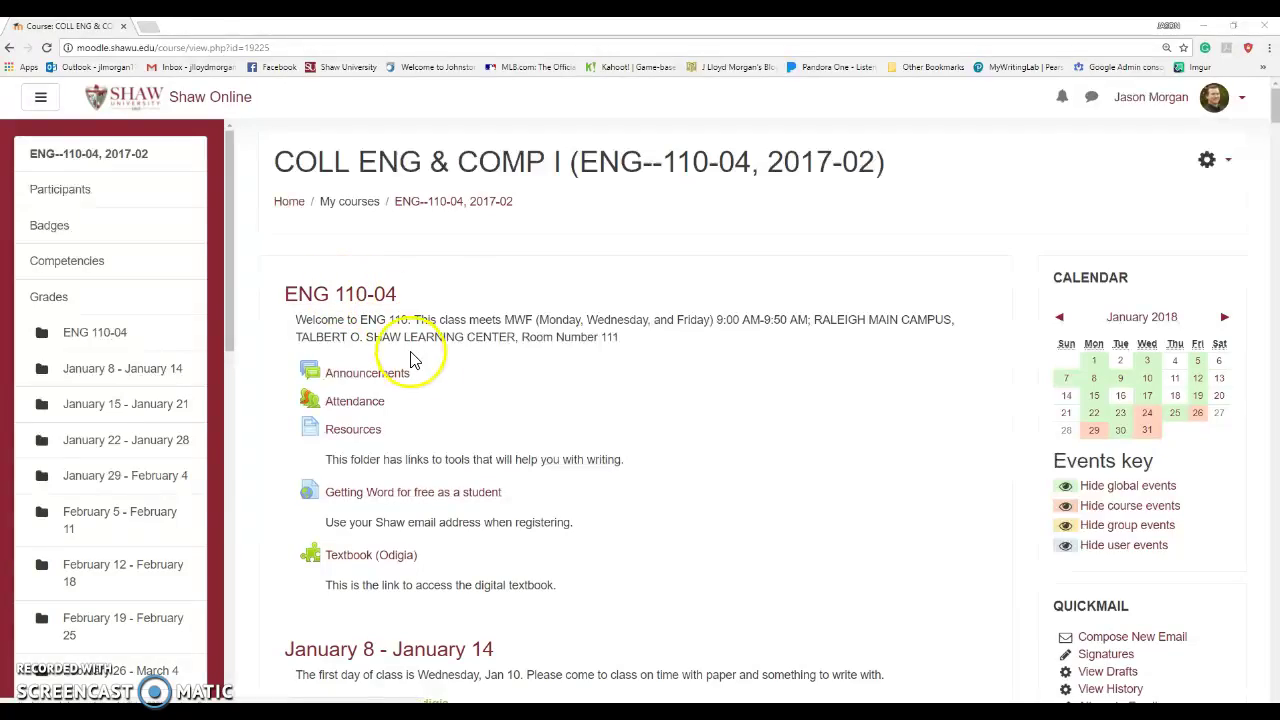
- Back up the ENG--110-04, 2017-02 course from the gear menu, jumping straight to the final step
{"action": "scroll", "coordinate": [471, 434], "scroll_direction": "down", "scroll_amount": 20}
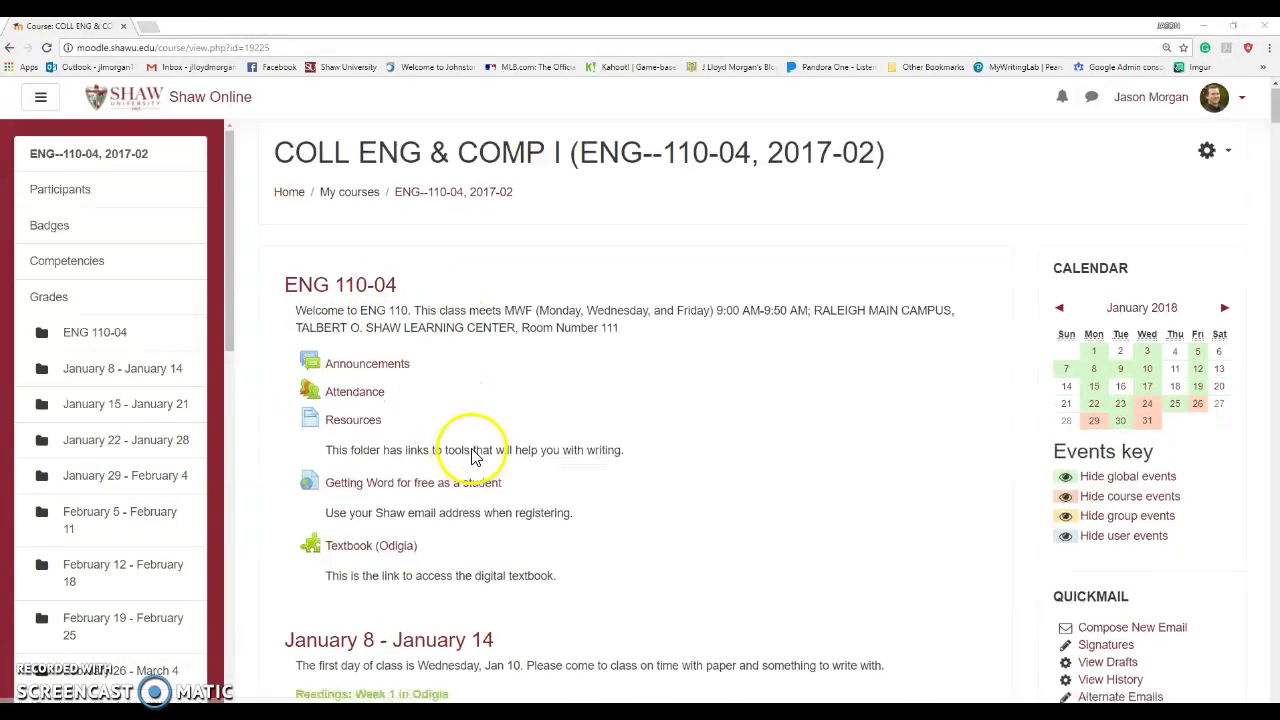
{"action": "scroll", "coordinate": [493, 440], "scroll_direction": "down", "scroll_amount": 20}
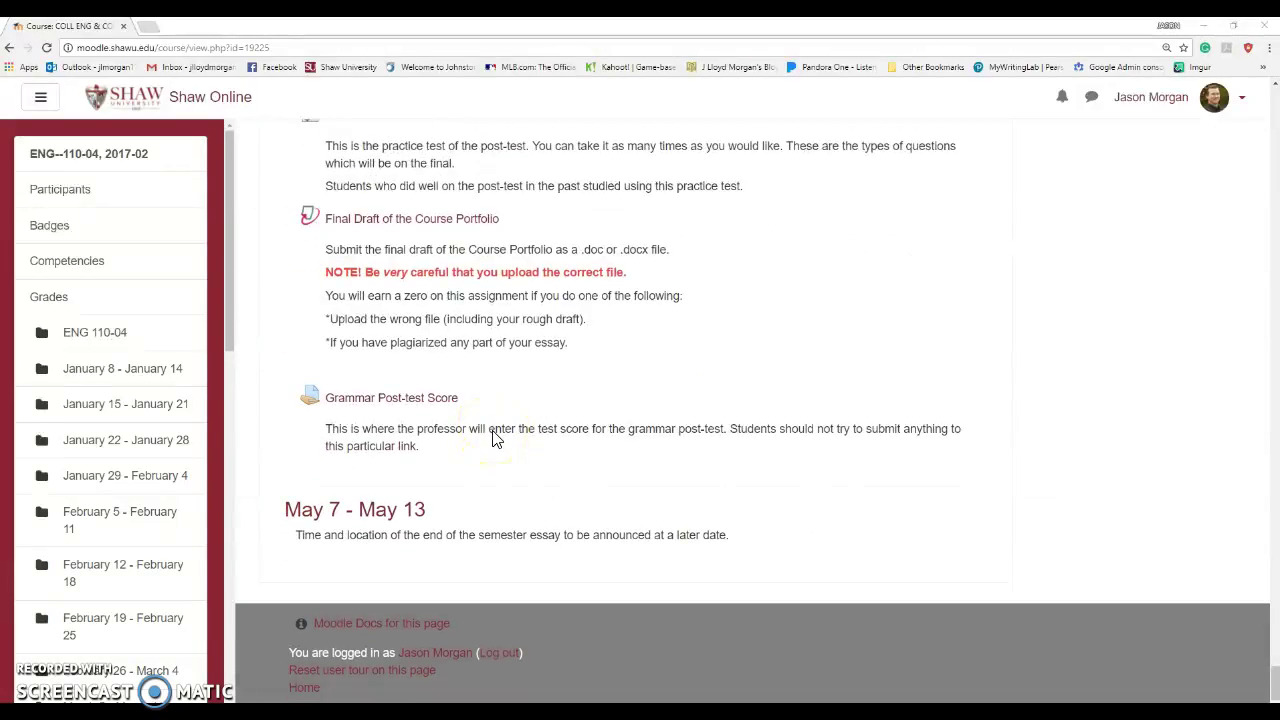
{"action": "scroll", "coordinate": [493, 437], "scroll_direction": "up", "scroll_amount": 20}
{"action": "scroll", "coordinate": [493, 429], "scroll_direction": "up", "scroll_amount": 20}
{"action": "scroll", "coordinate": [493, 427], "scroll_direction": "up", "scroll_amount": 15}
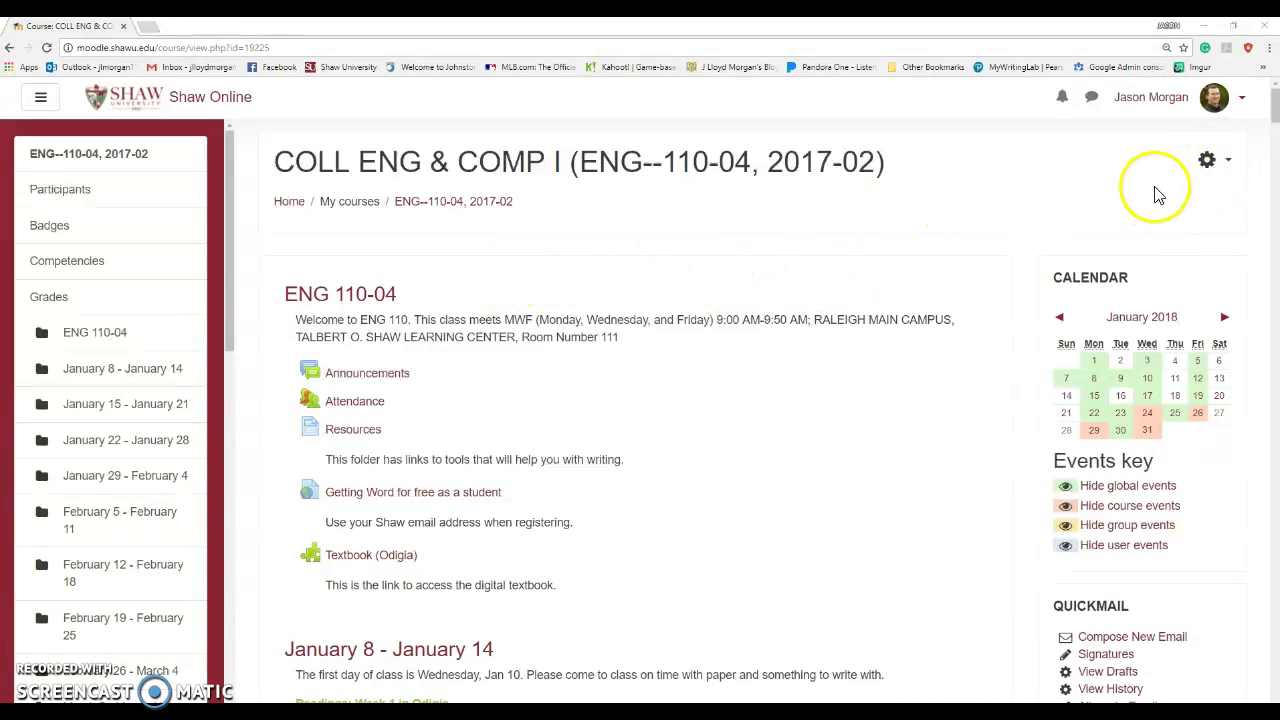
{"action": "left_click", "coordinate": [1209, 170]}
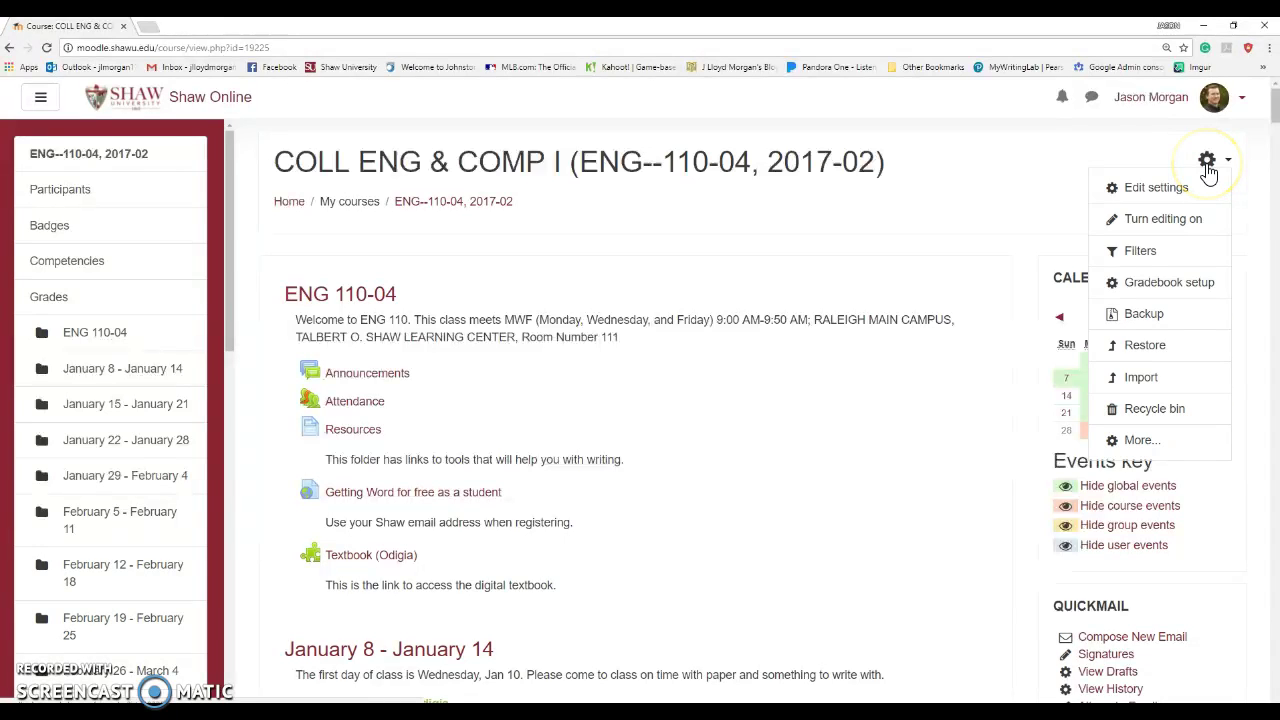
{"action": "left_click", "coordinate": [1137, 318]}
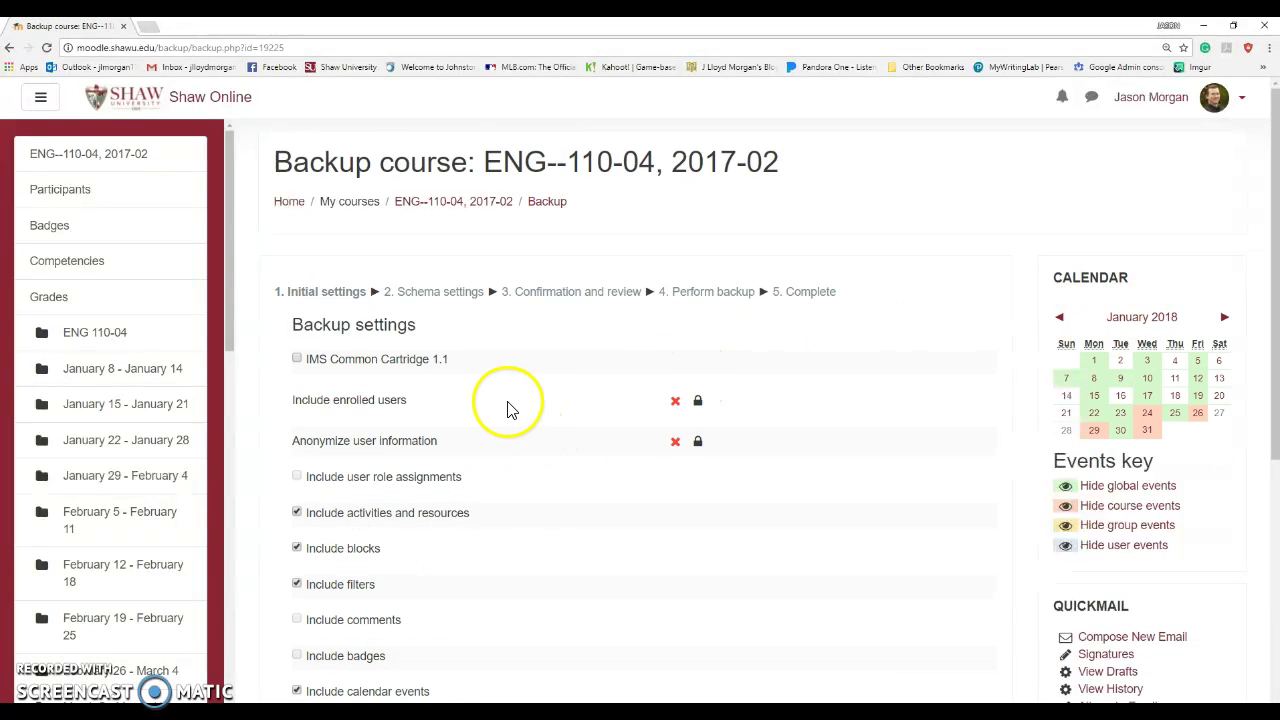
{"action": "scroll", "coordinate": [740, 367], "scroll_direction": "down", "scroll_amount": 1}
{"action": "scroll", "coordinate": [742, 365], "scroll_direction": "down", "scroll_amount": 4}
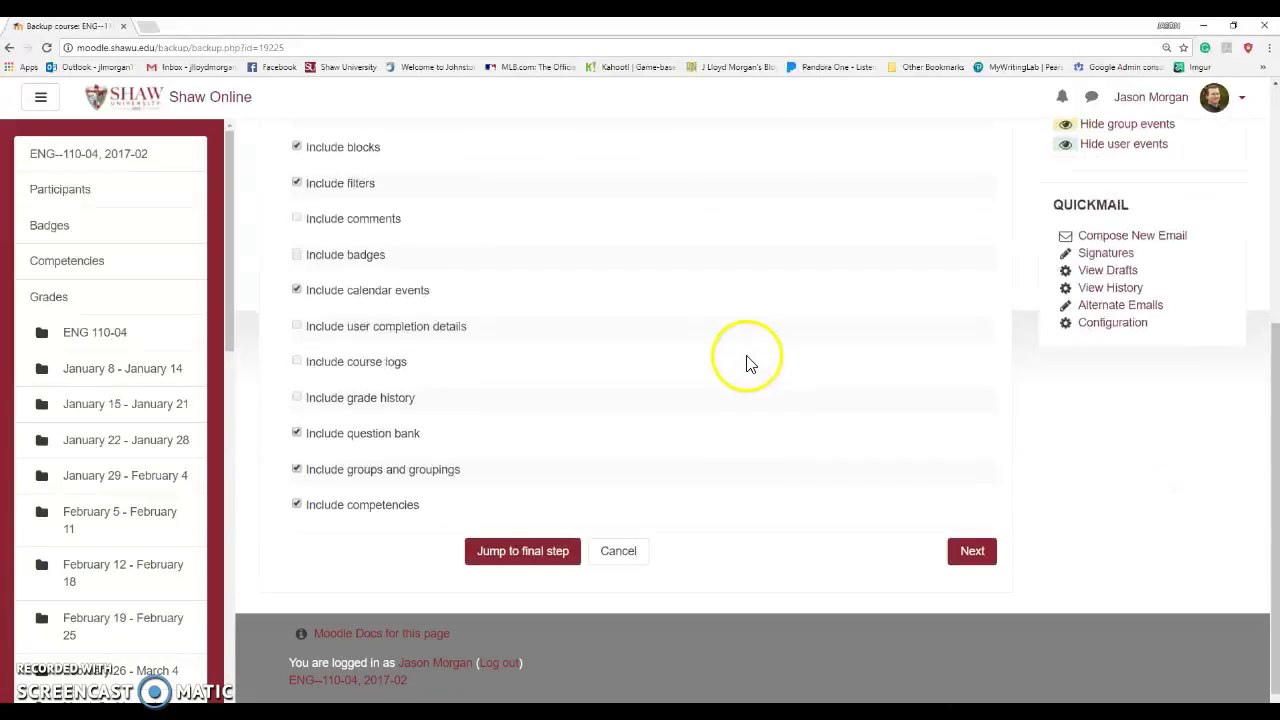
{"action": "left_click", "coordinate": [541, 543]}
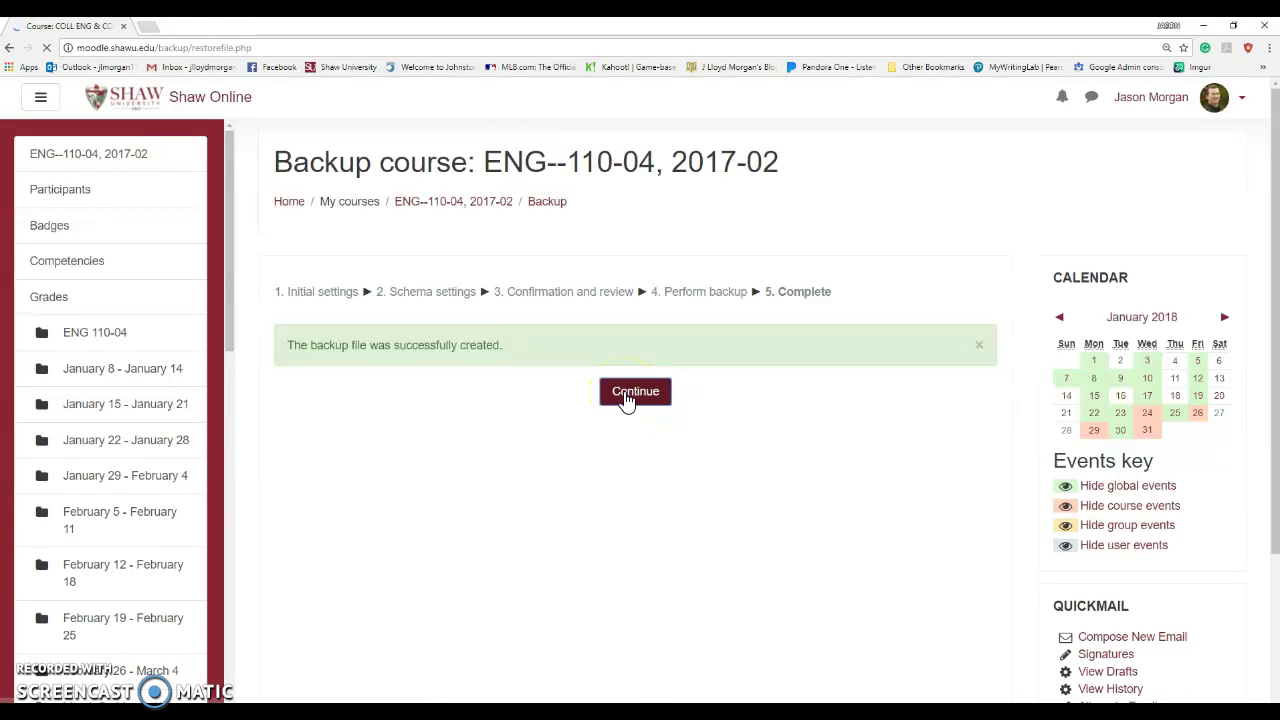
- Scroll the Restore course page to review the user private backup area and the new 2.1MB backup
{"action": "scroll", "coordinate": [641, 485], "scroll_direction": "down", "scroll_amount": 1}
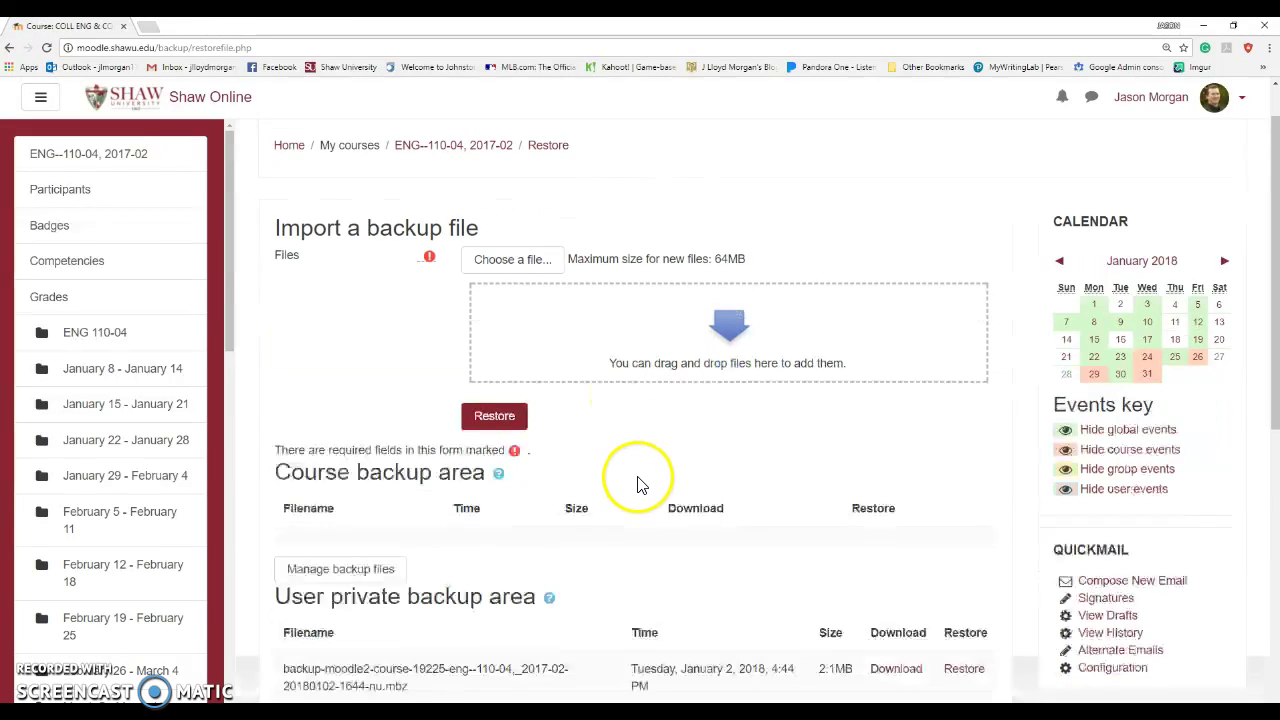
{"action": "scroll", "coordinate": [641, 485], "scroll_direction": "down", "scroll_amount": 3}
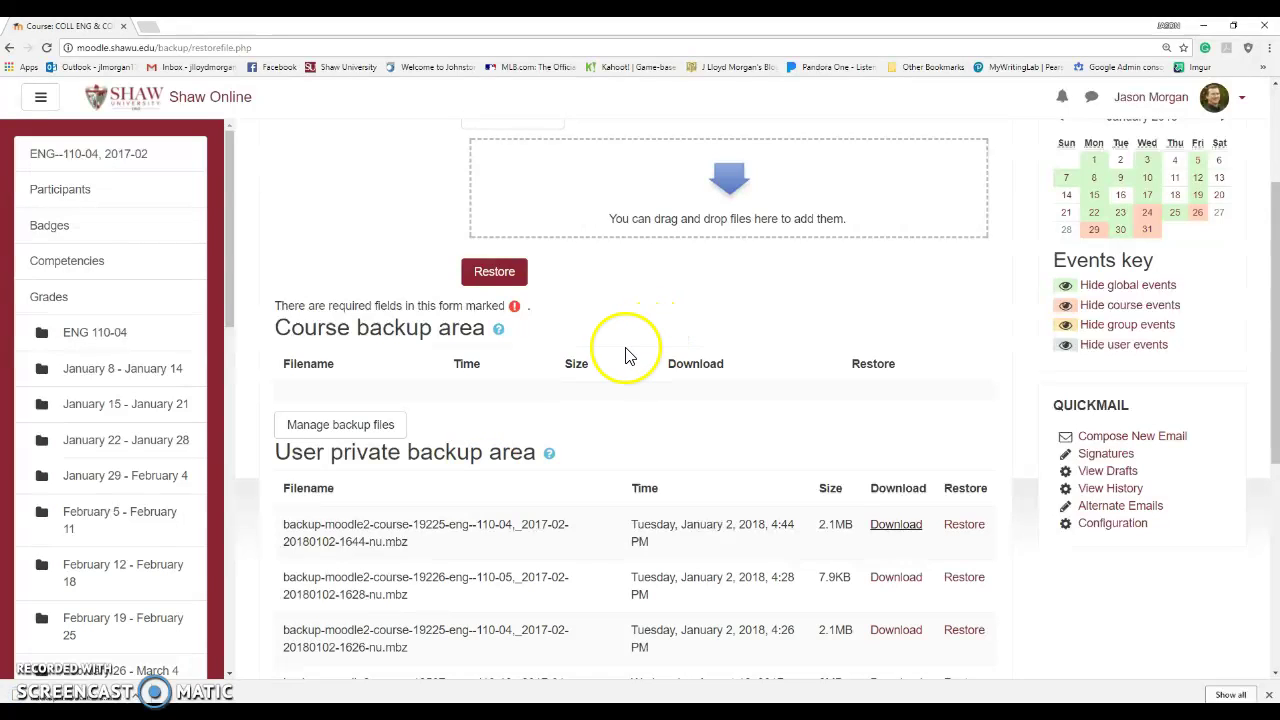
{"action": "scroll", "coordinate": [623, 340], "scroll_direction": "up", "scroll_amount": 2}
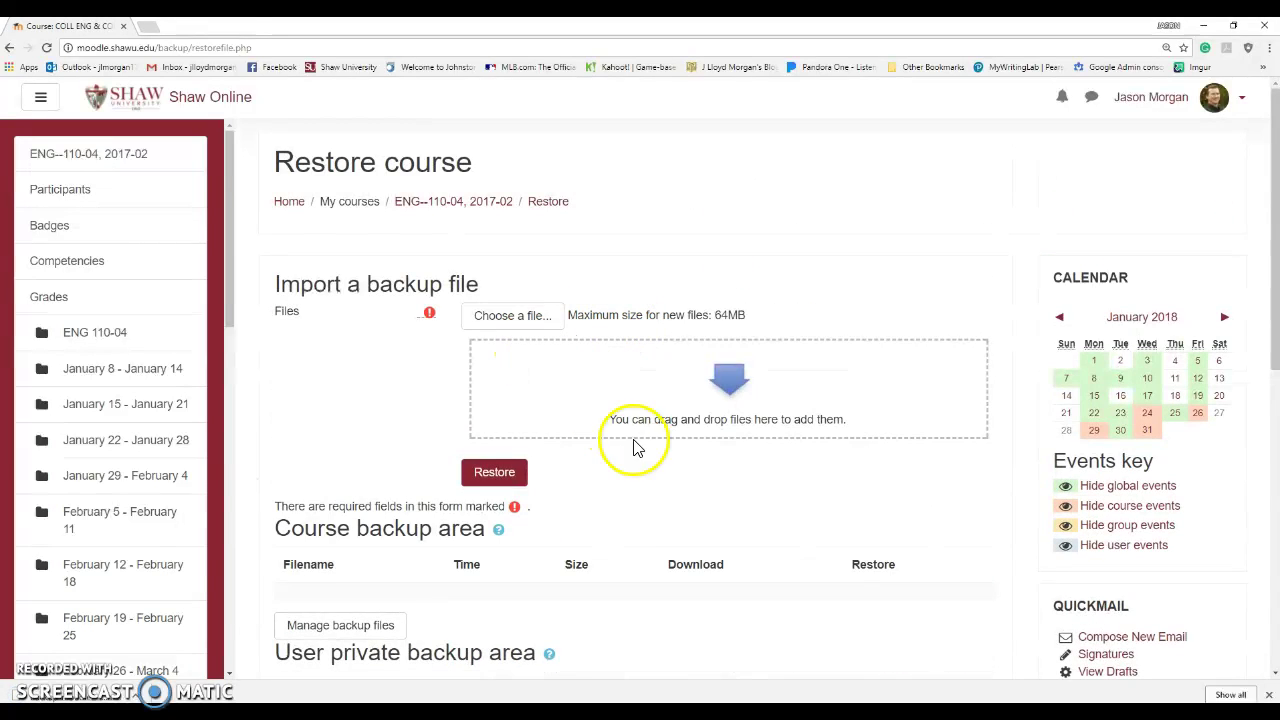
{"action": "scroll", "coordinate": [634, 449], "scroll_direction": "down", "scroll_amount": 1}
{"action": "scroll", "coordinate": [675, 470], "scroll_direction": "down", "scroll_amount": 2}
{"action": "scroll", "coordinate": [600, 460], "scroll_direction": "up", "scroll_amount": 3}
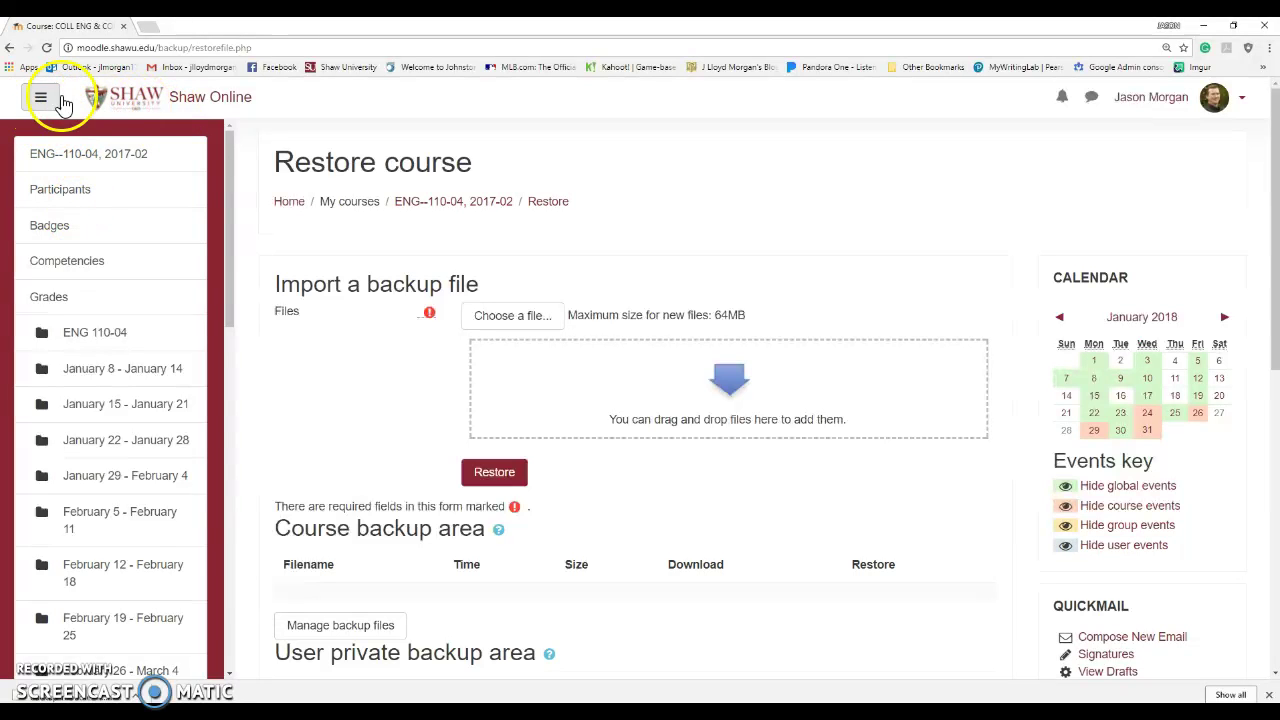
- Search the course listing for 'eng 110-05' and open the ENG--110-05, 2017-02 course
{"action": "left_click", "coordinate": [172, 98]}
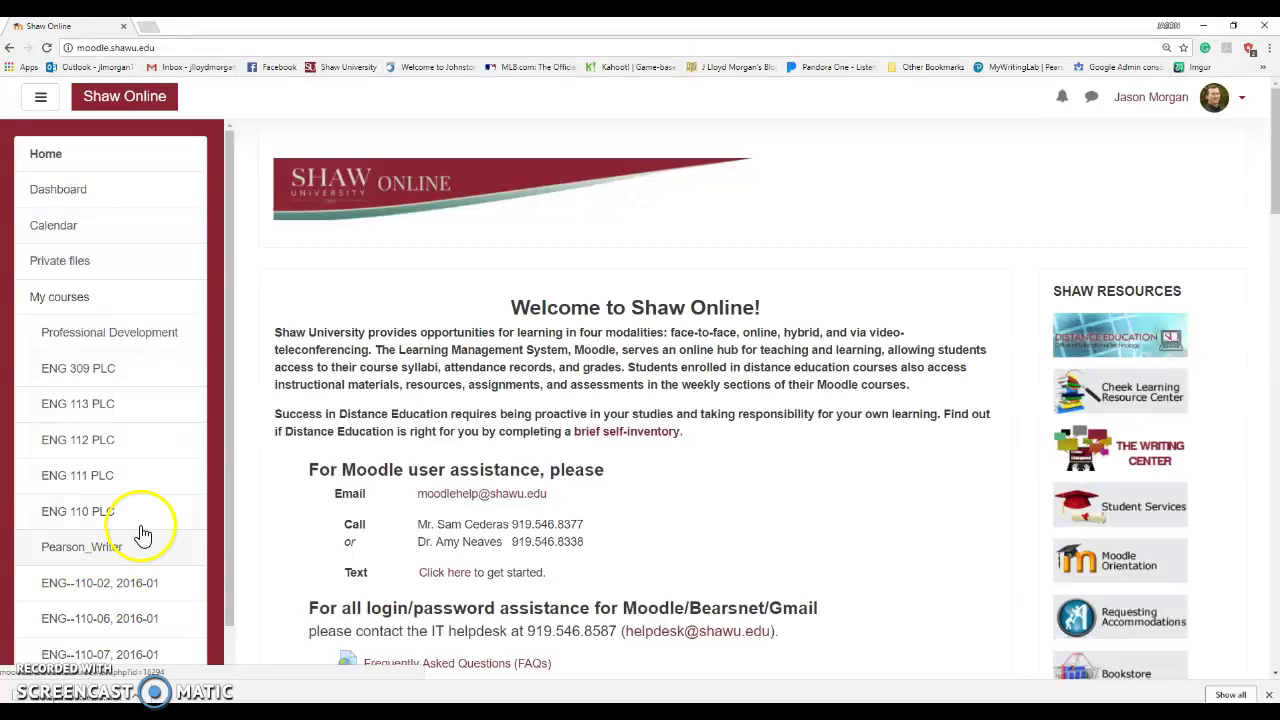
{"action": "scroll", "coordinate": [140, 530], "scroll_direction": "down", "scroll_amount": 1}
{"action": "left_click", "coordinate": [60, 646]}
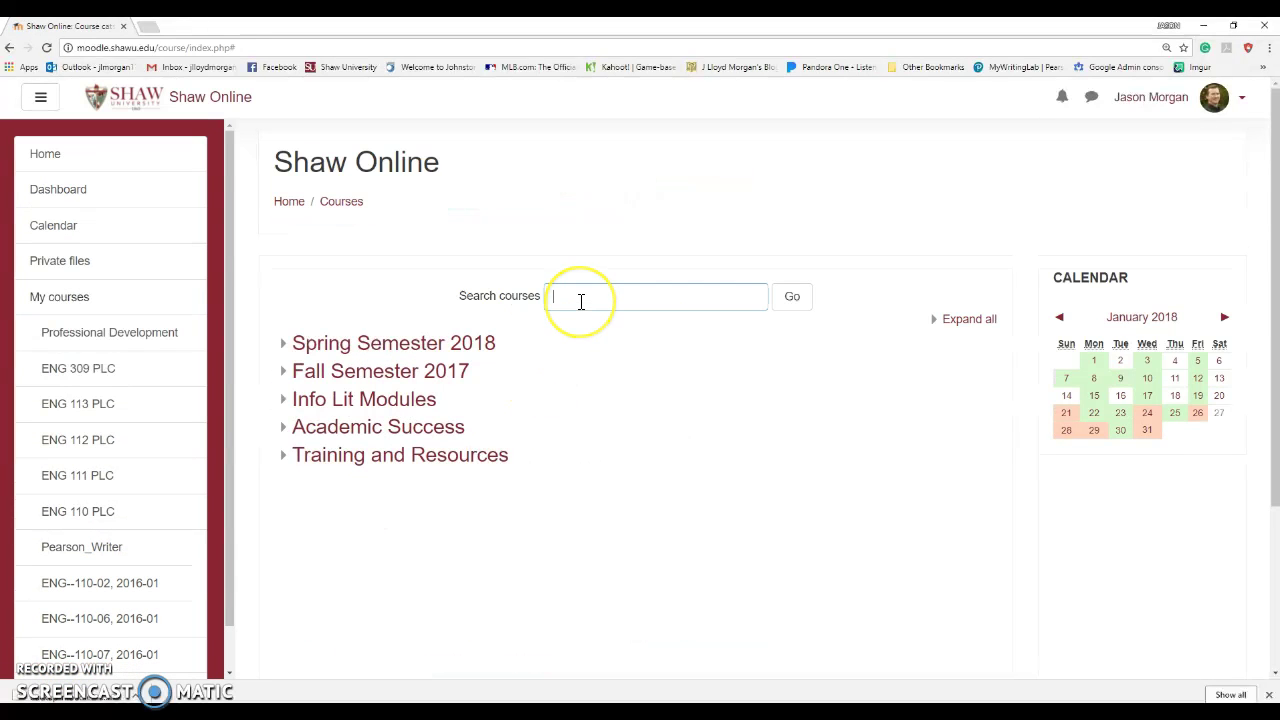
{"action": "type", "text": "eng 11"}
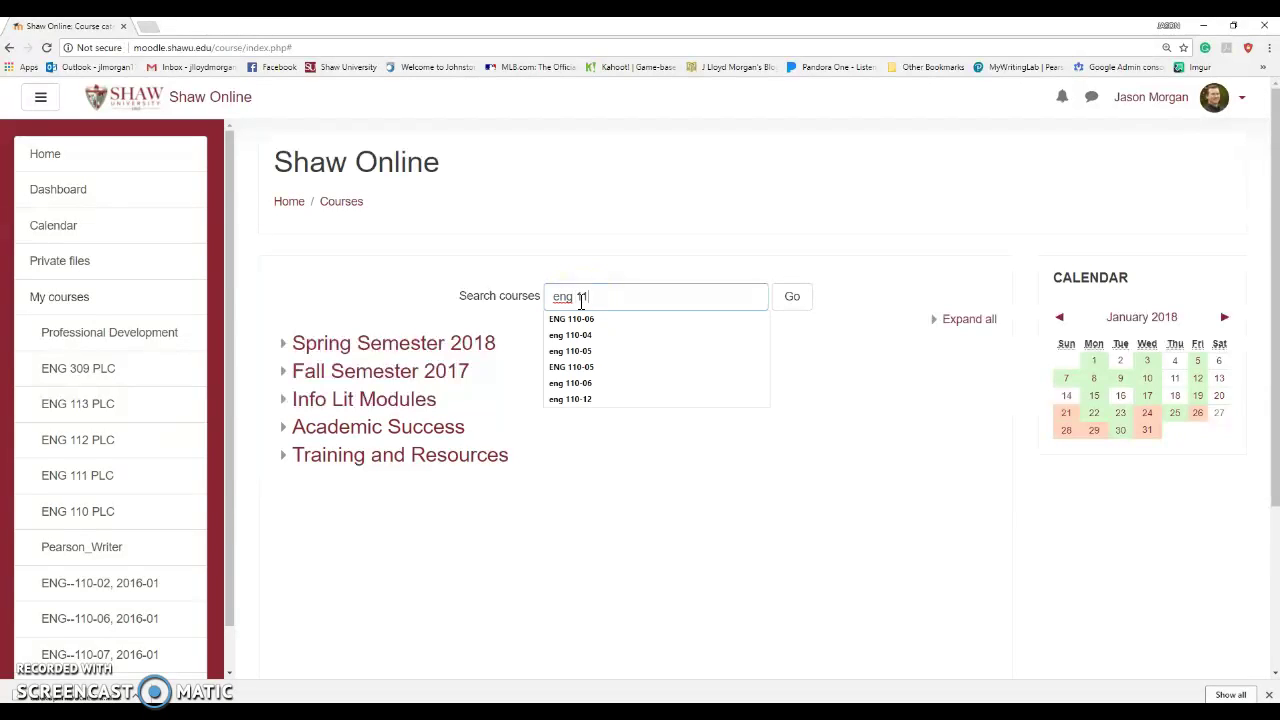
{"action": "type", "text": "0-05"}
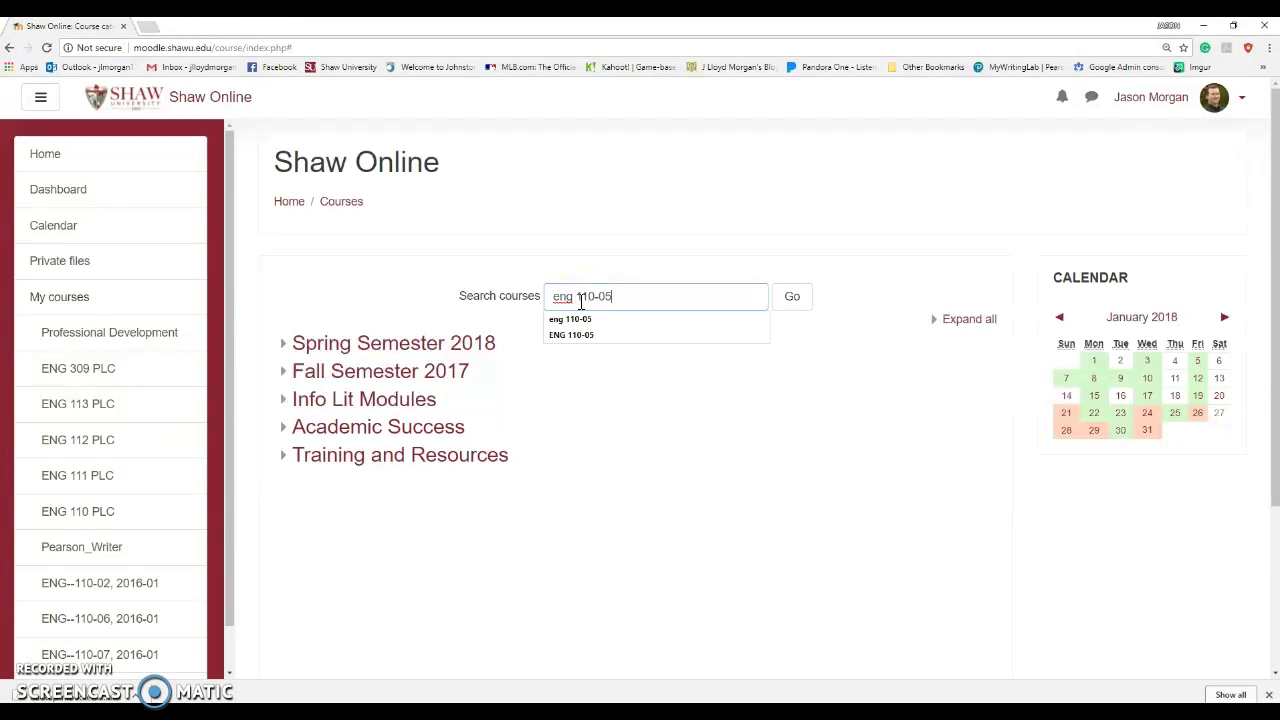
{"action": "key", "text": "Return"}
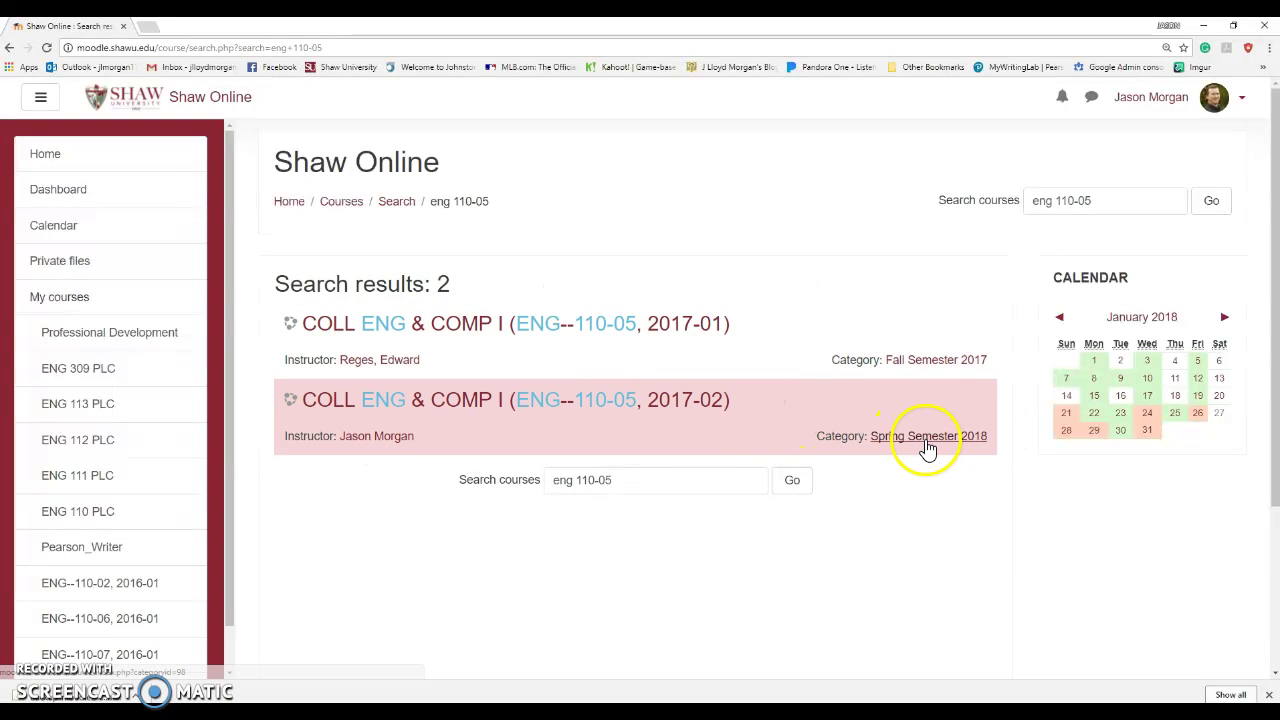
{"action": "left_click", "coordinate": [473, 405]}
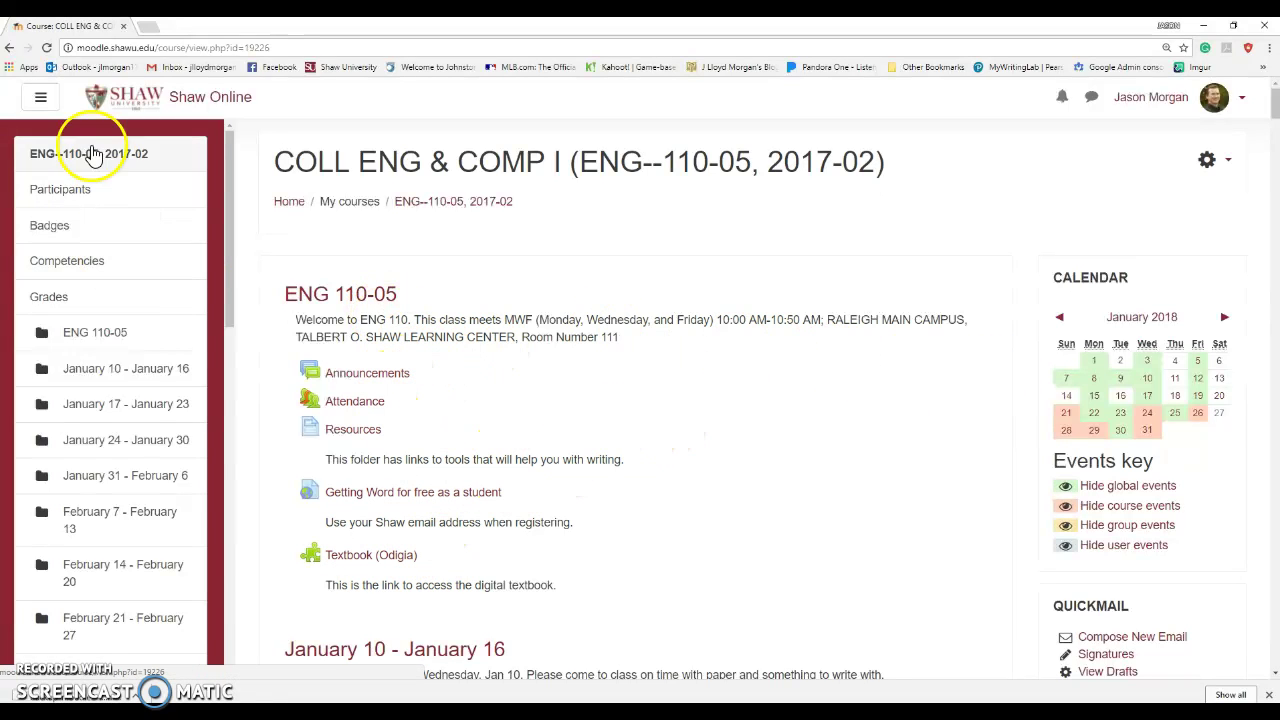
- Collapse and restore the course navigation panel, then return to the Shaw Online home page
{"action": "left_click", "coordinate": [40, 96]}
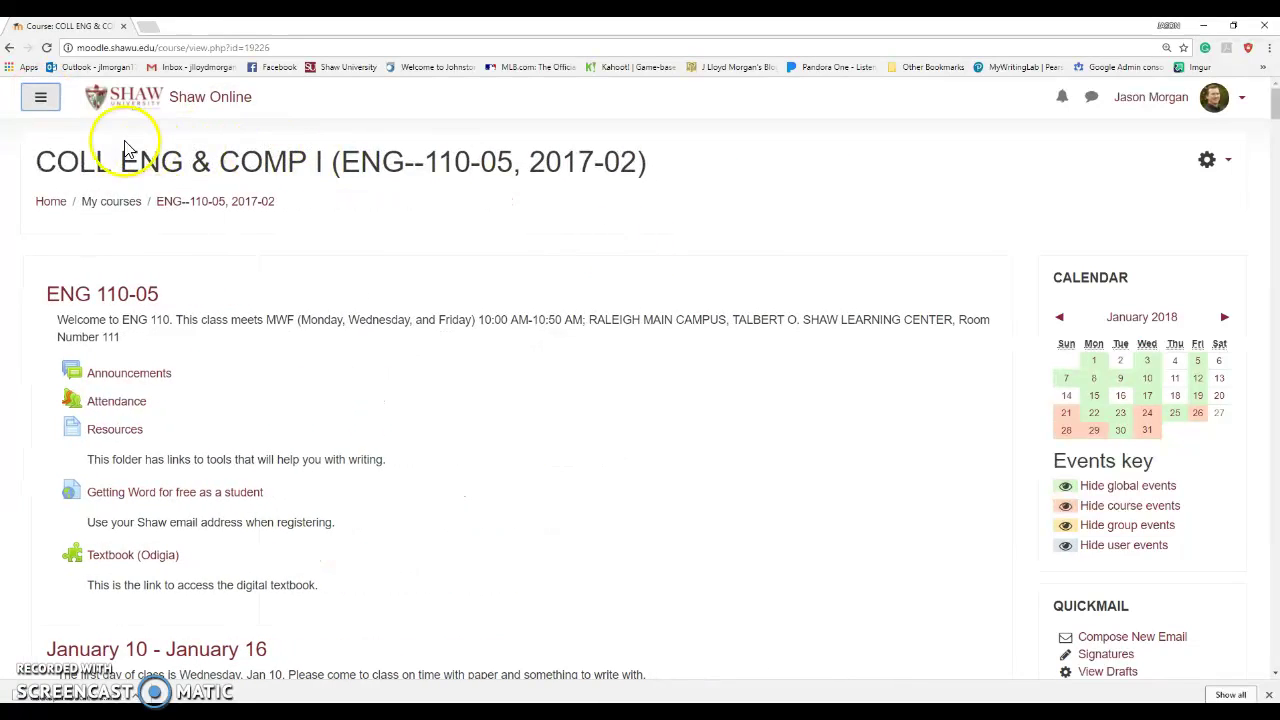
{"action": "left_click", "coordinate": [40, 96]}
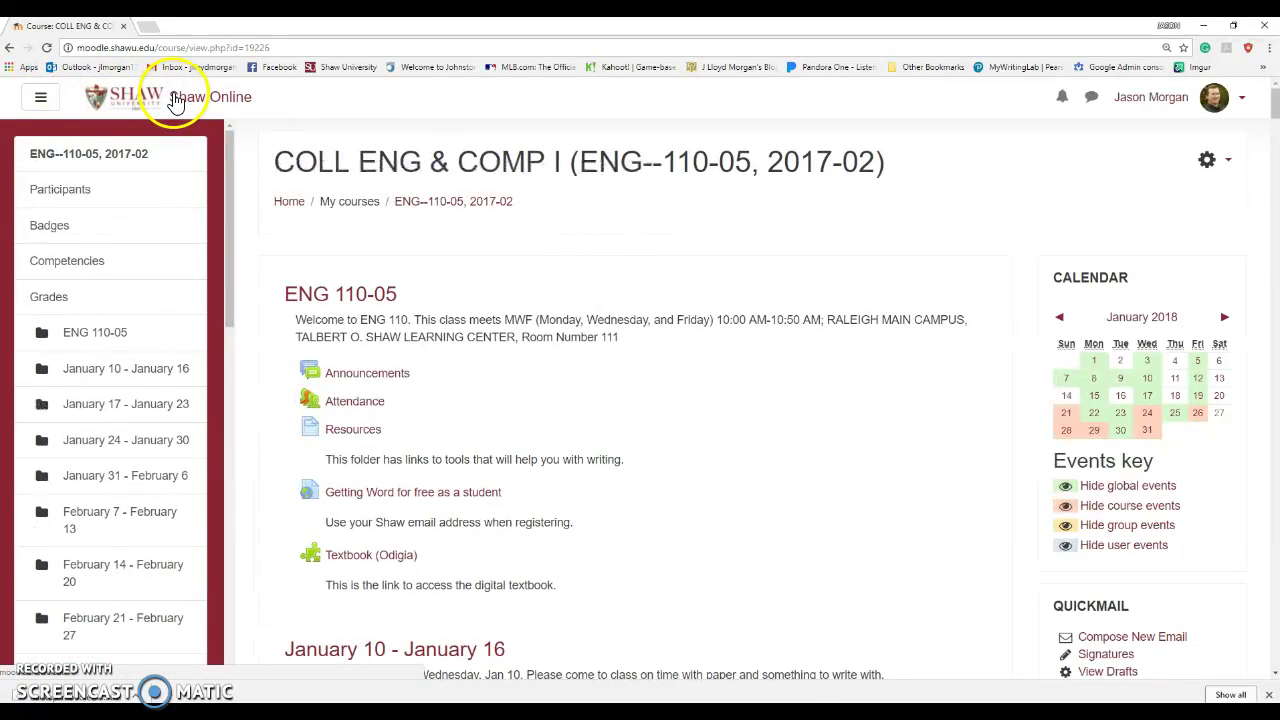
{"action": "left_click", "coordinate": [175, 100]}
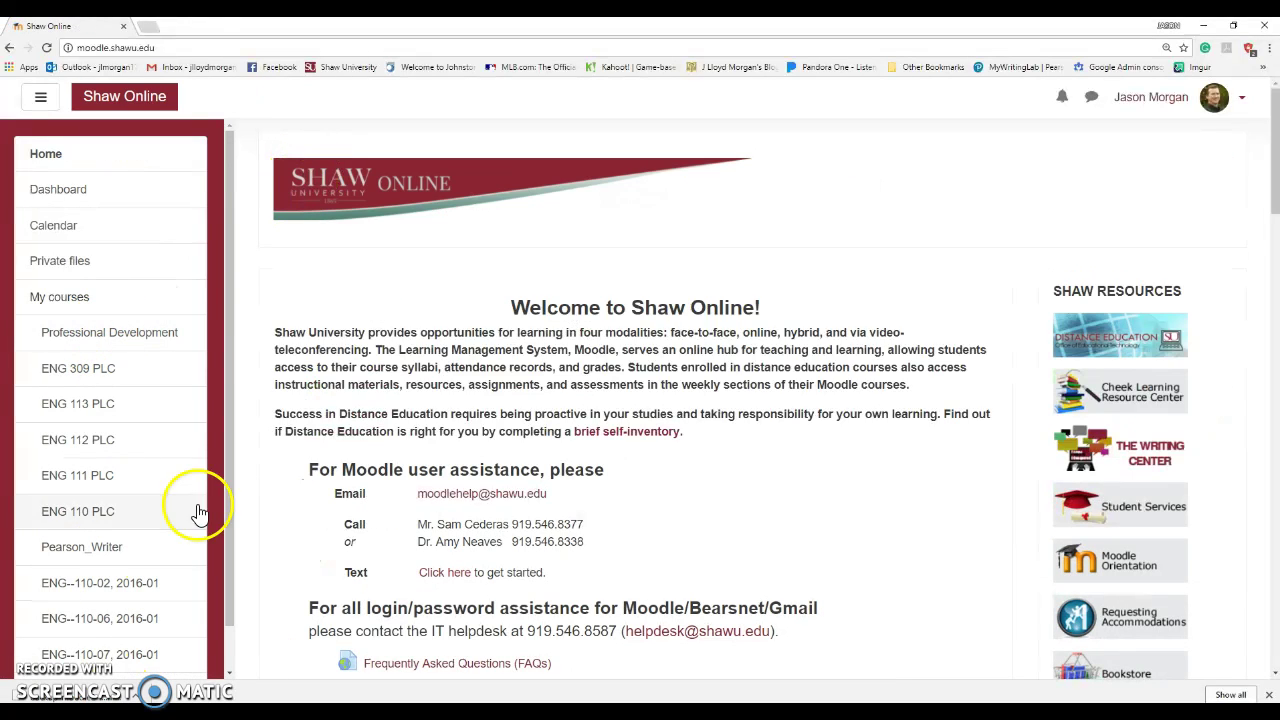
{"action": "scroll", "coordinate": [172, 526], "scroll_direction": "down", "scroll_amount": 1}
- Search the full course listing for 'ENG' to locate ENG--111-801, 2017-02
{"action": "left_click", "coordinate": [80, 643]}
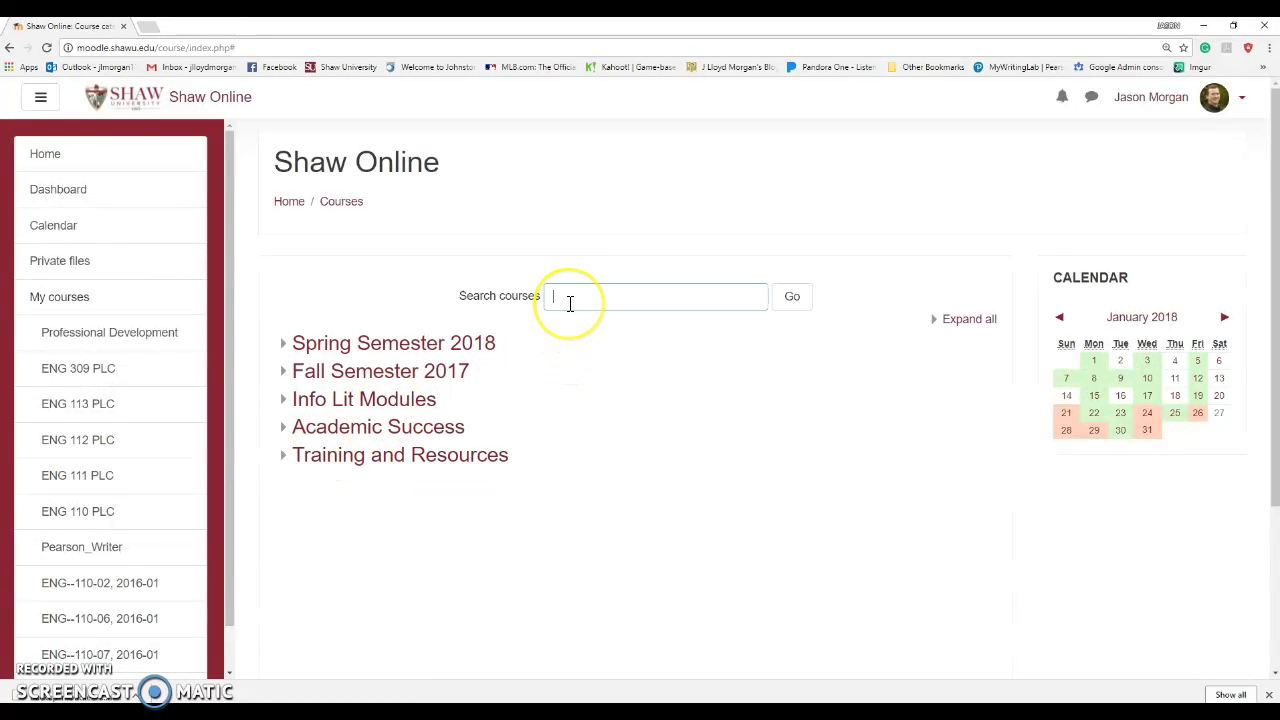
{"action": "type", "text": "ENG 111-801"}
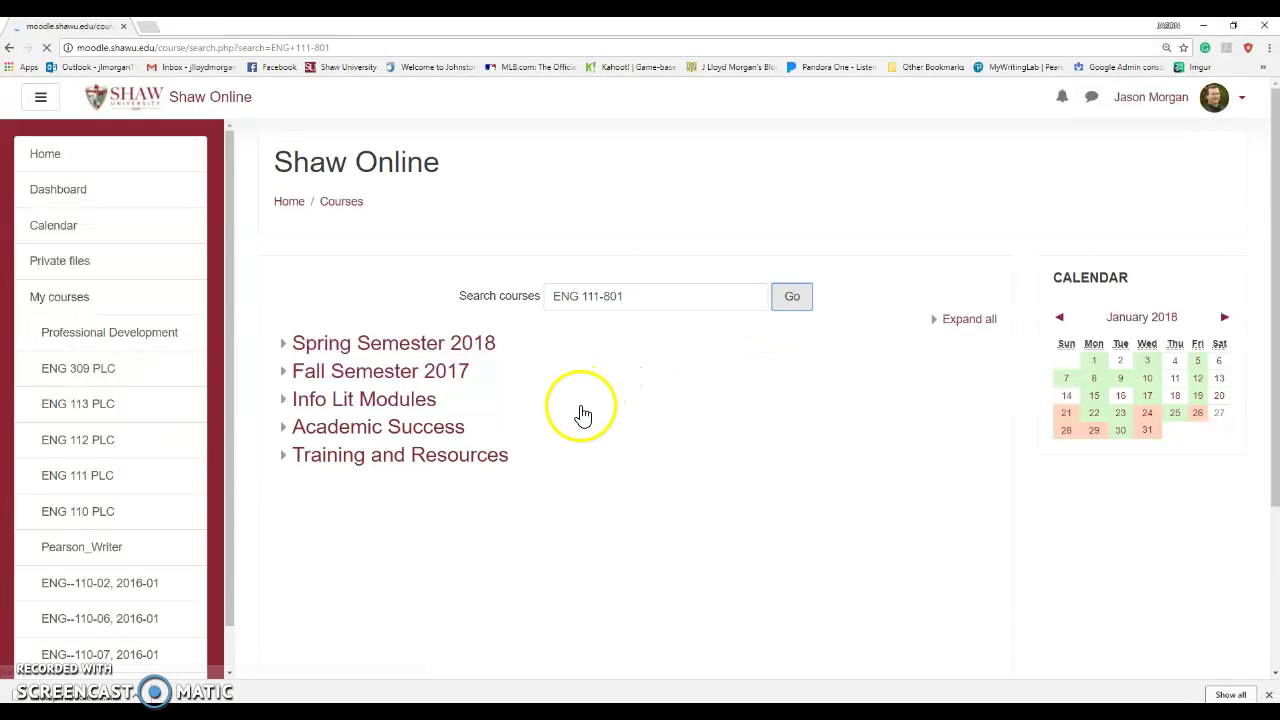
{"action": "scroll", "coordinate": [492, 440], "scroll_direction": "down", "scroll_amount": 4}
{"action": "scroll", "coordinate": [500, 445], "scroll_direction": "down", "scroll_amount": 4}
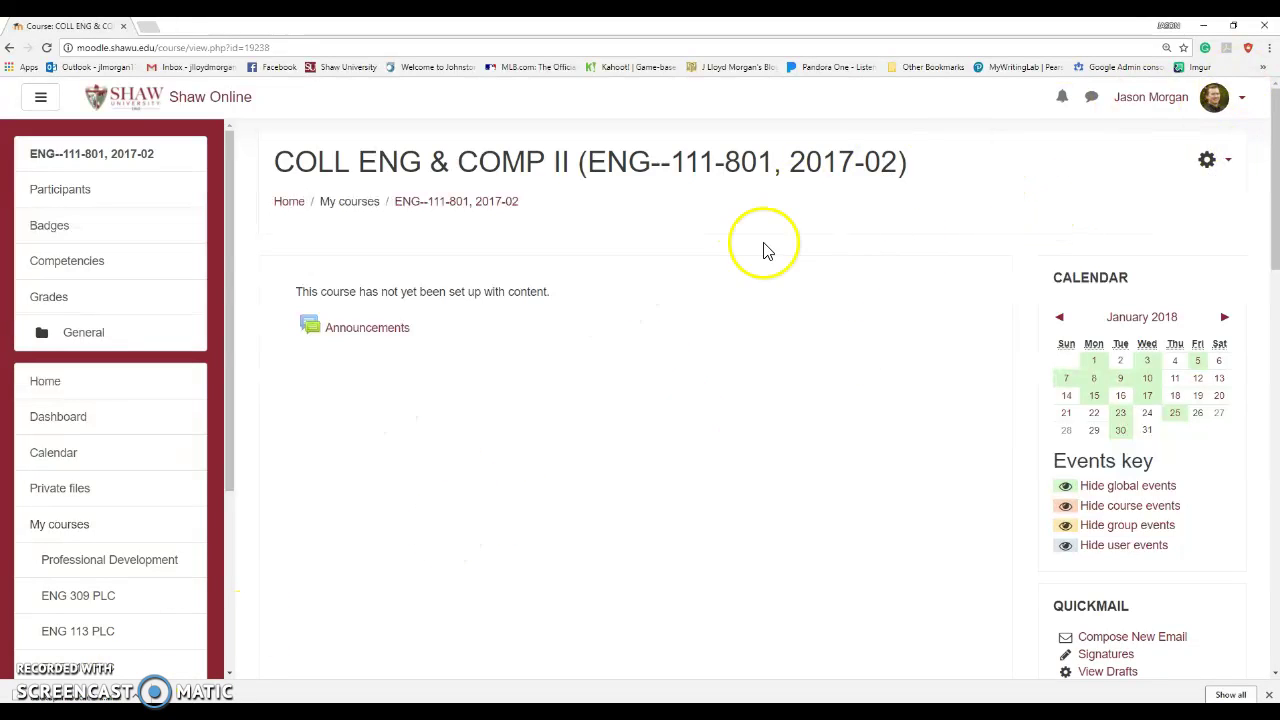
- Create an immediate backup of ENG--111-801, 2017-02 and continue on to the Restore course page
{"action": "left_click", "coordinate": [1208, 166]}
{"action": "left_click", "coordinate": [1146, 316]}
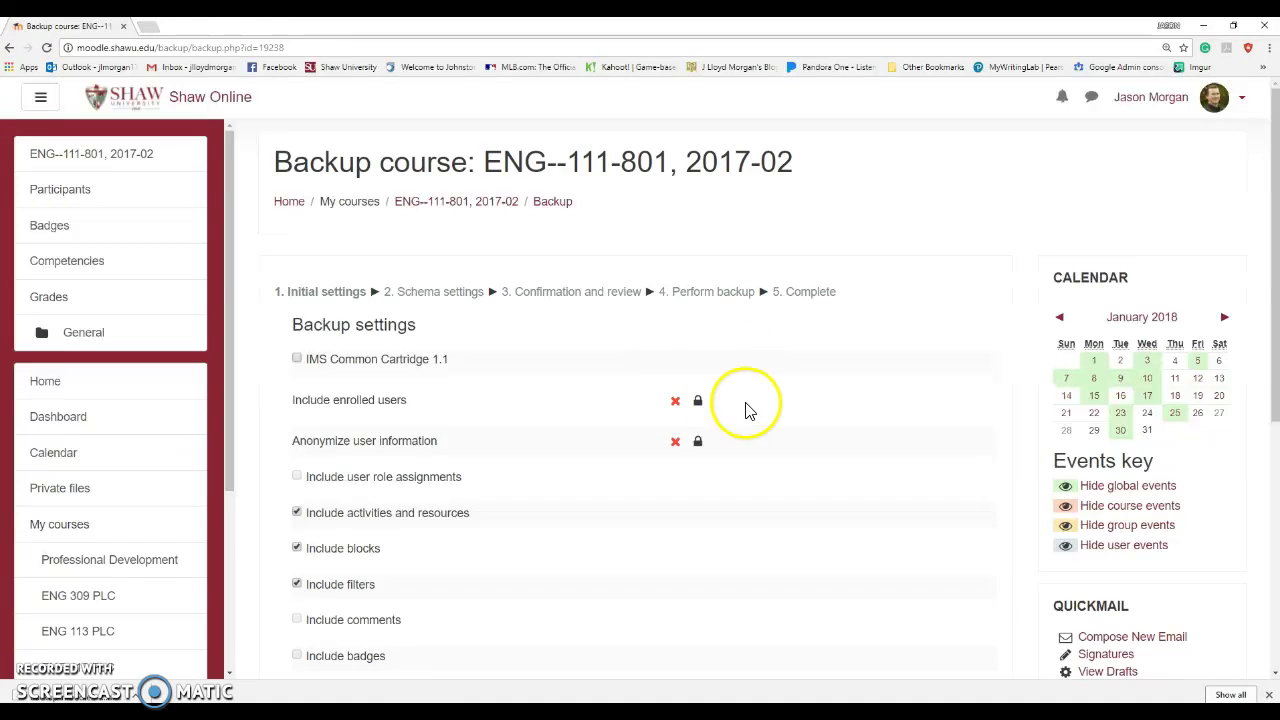
{"action": "scroll", "coordinate": [720, 414], "scroll_direction": "down", "scroll_amount": 5}
{"action": "left_click", "coordinate": [561, 507]}
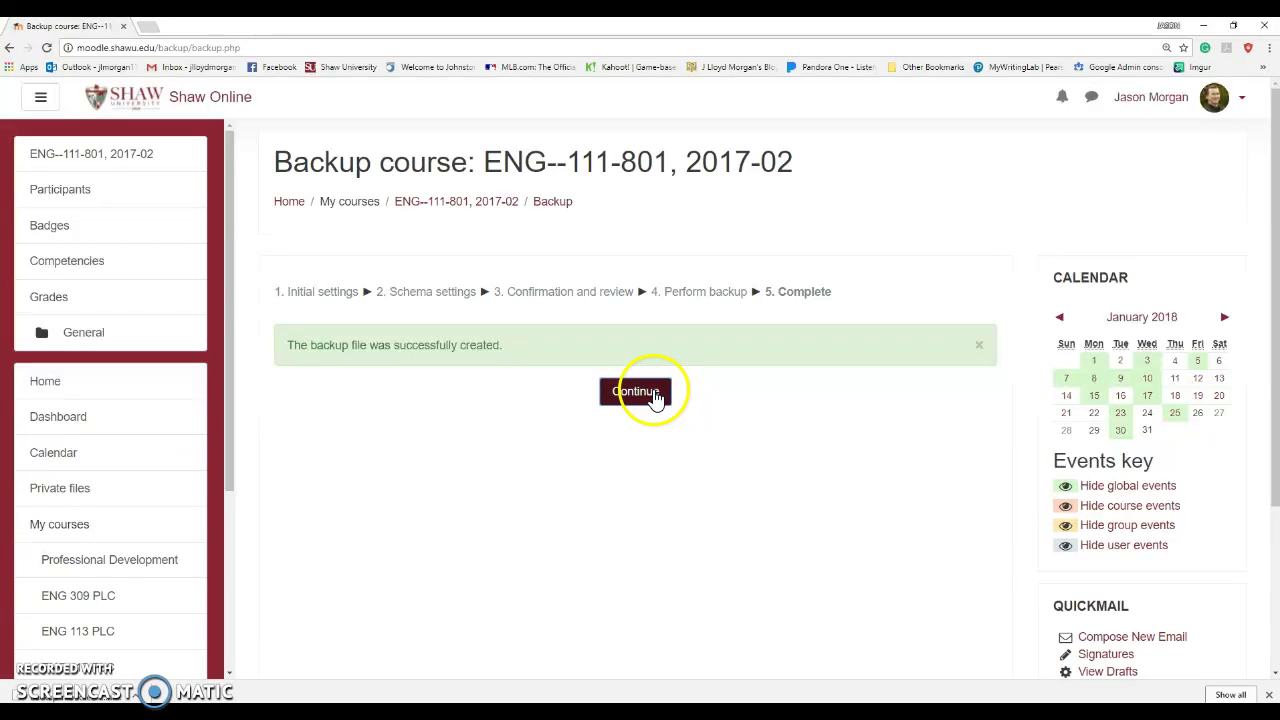
{"action": "left_click", "coordinate": [655, 395]}
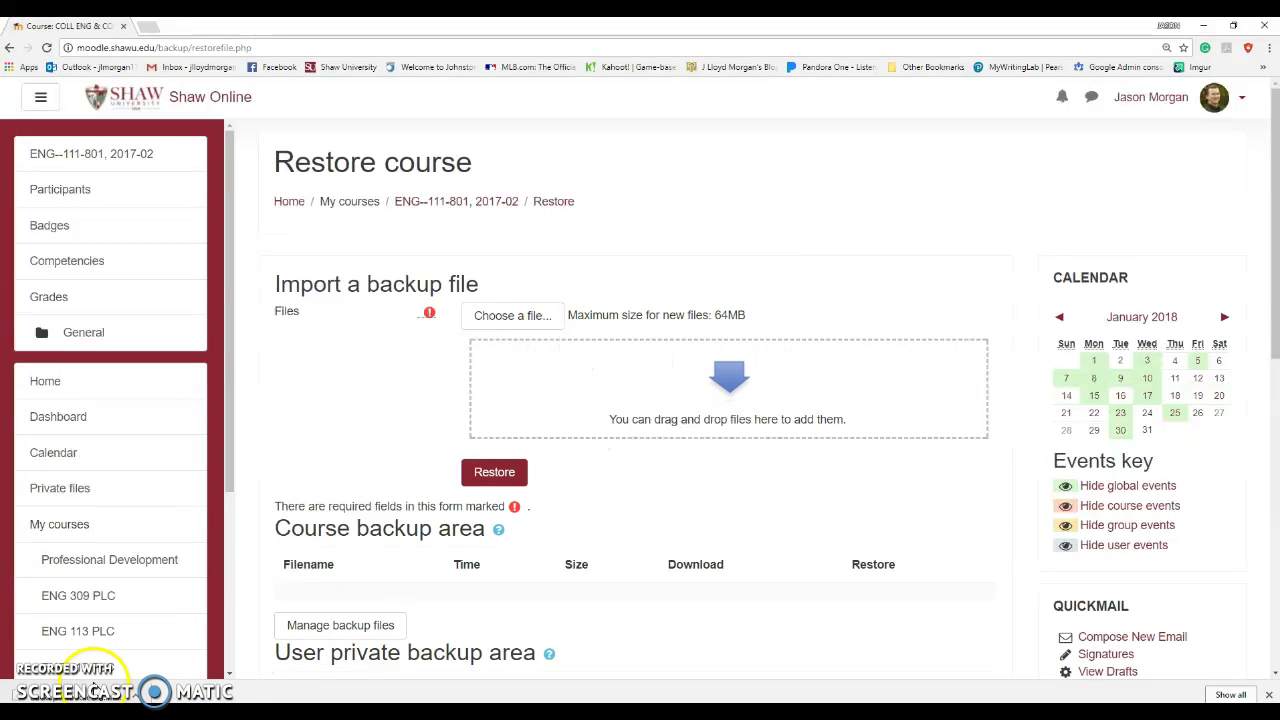
- Upload the ENG 110-04 .mbz backup, start its restore, and confirm the backup details
{"action": "left_click_drag", "start_coordinate": [78, 697], "coordinate": [643, 383]}
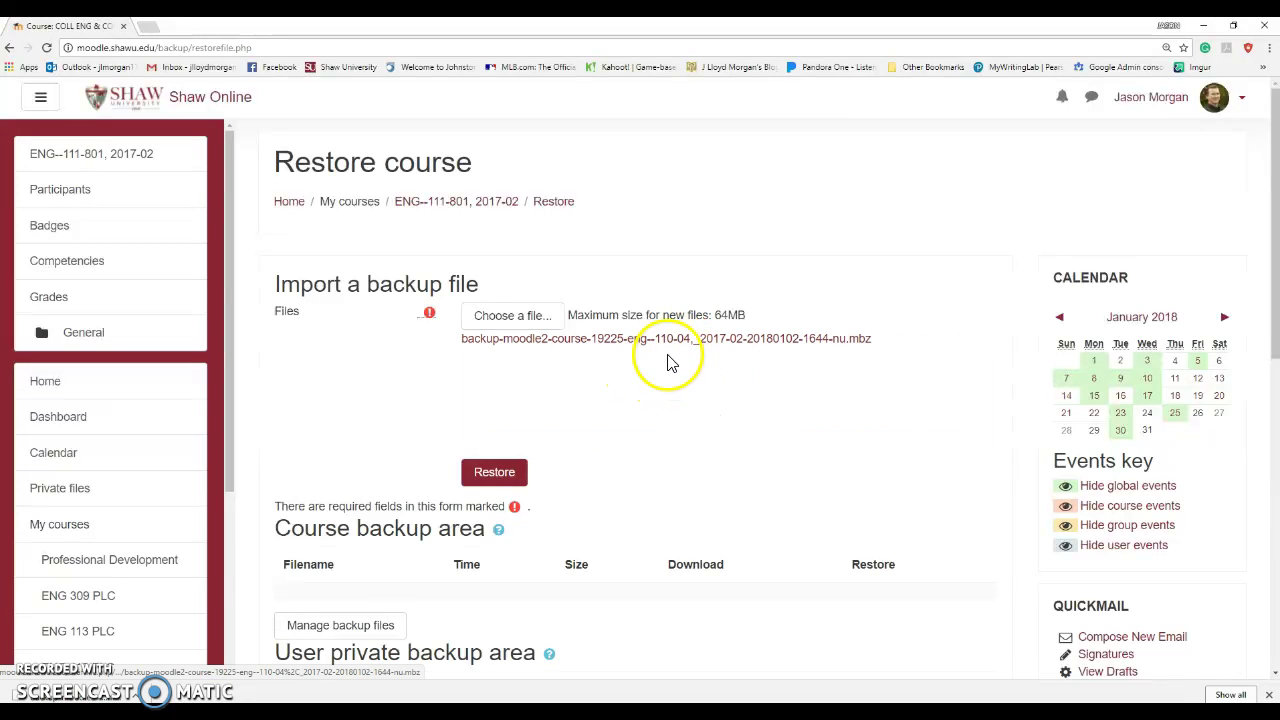
{"action": "left_click", "coordinate": [495, 473]}
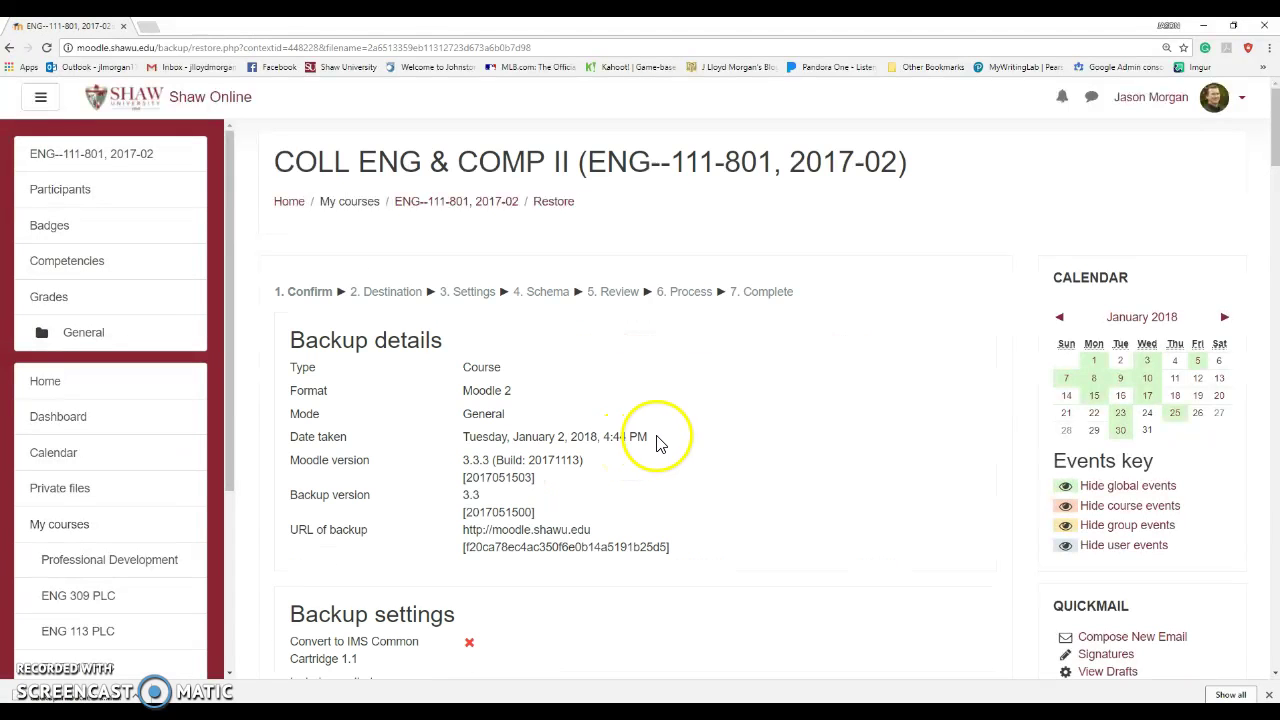
{"action": "scroll", "coordinate": [703, 430], "scroll_direction": "down", "scroll_amount": 15}
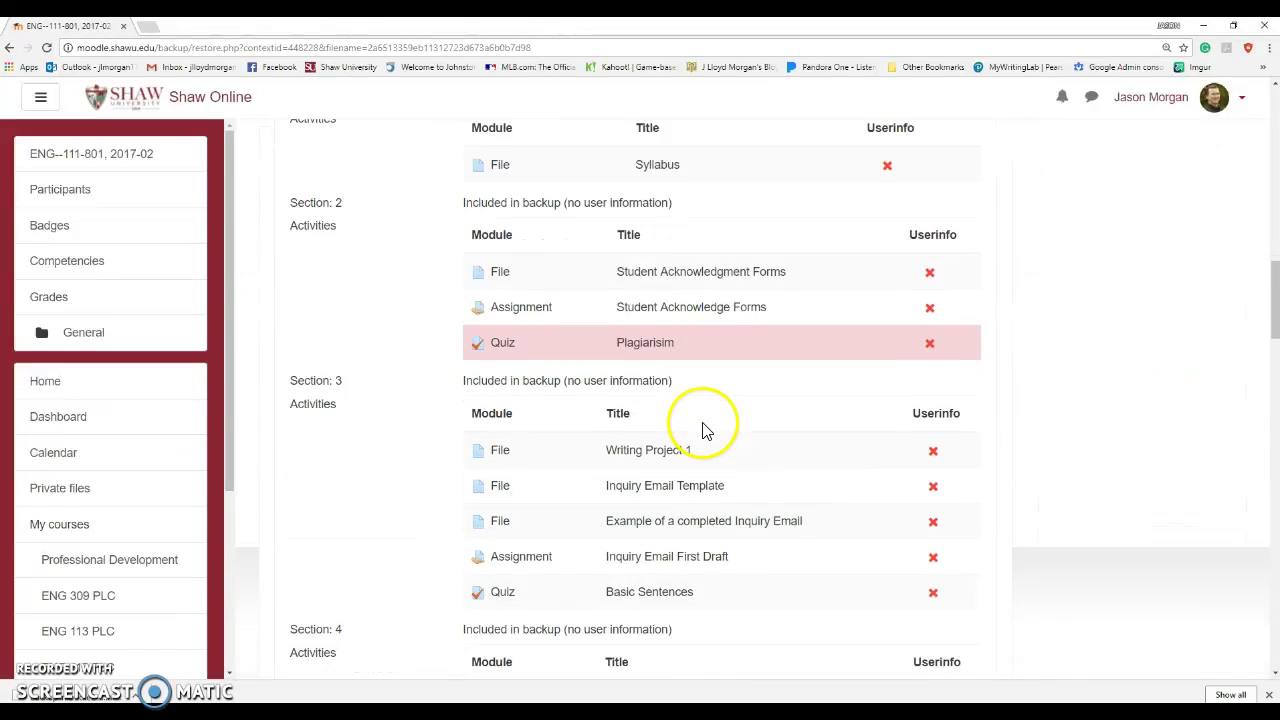
{"action": "scroll", "coordinate": [705, 428], "scroll_direction": "down", "scroll_amount": 20}
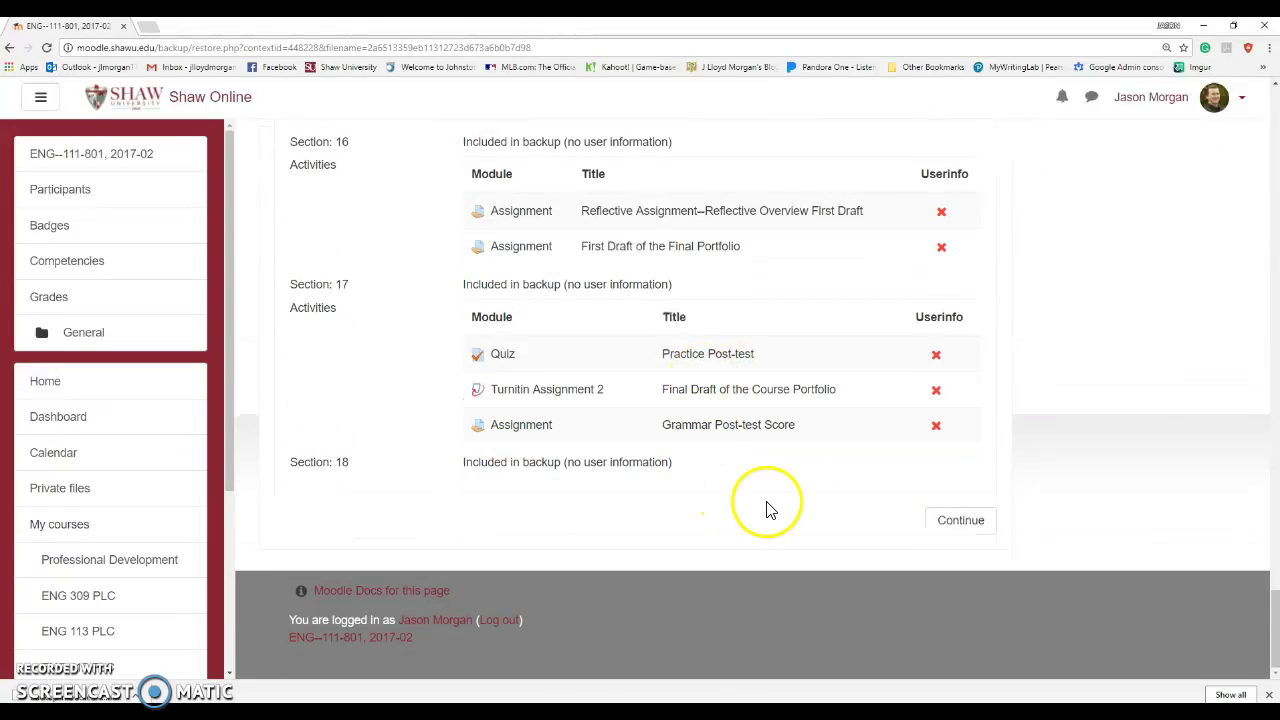
{"action": "left_click", "coordinate": [955, 519]}
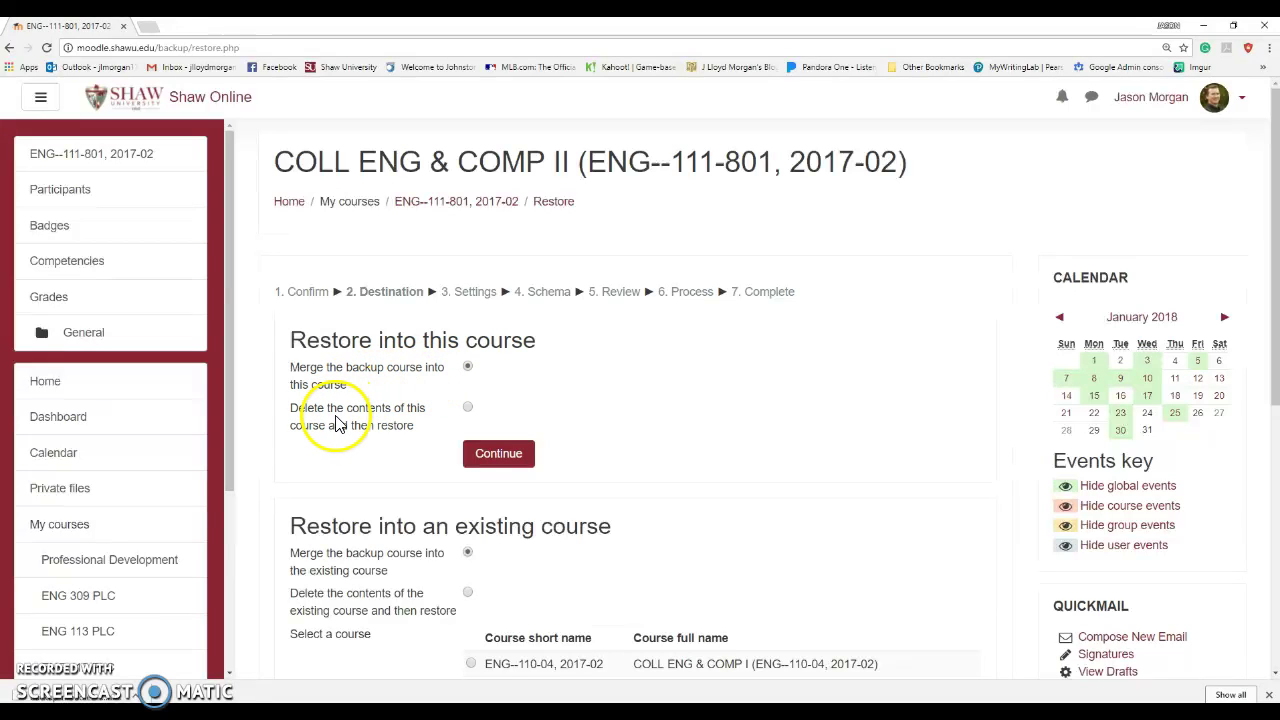
- Set the restore destination to 'Delete the contents of this course and then restore' and continue
{"action": "left_click", "coordinate": [468, 408]}
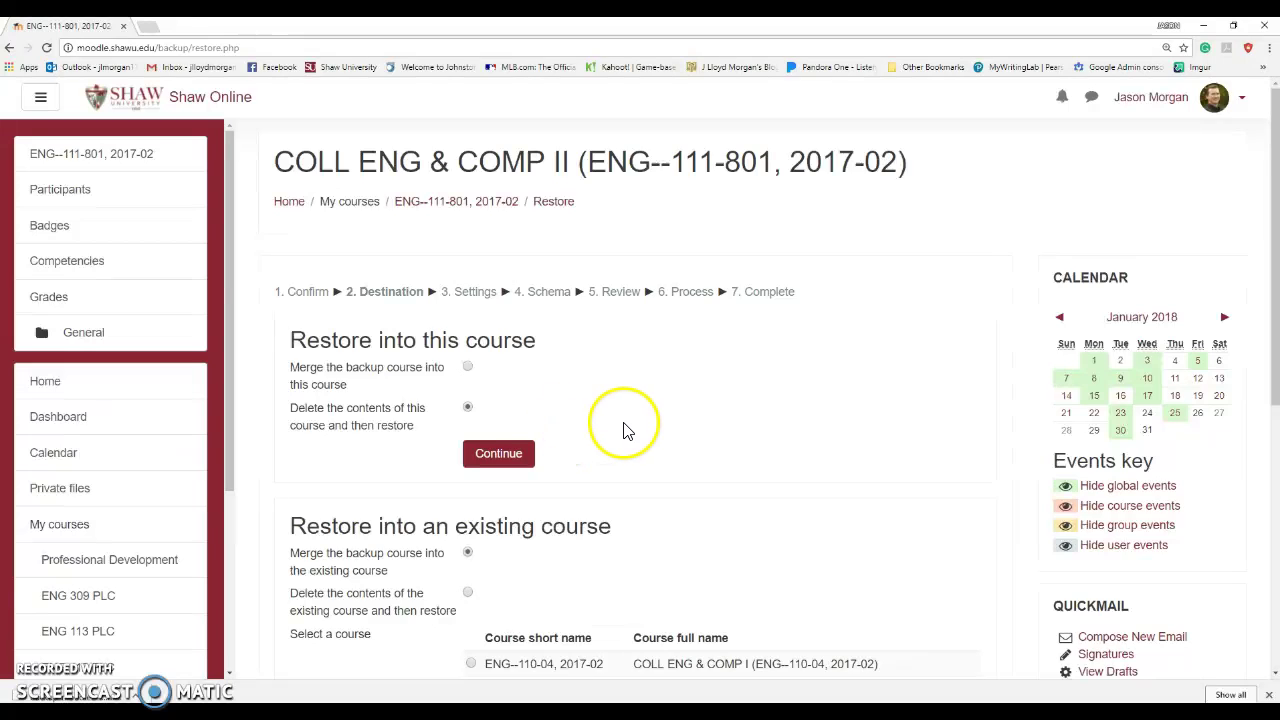
{"action": "scroll", "coordinate": [623, 425], "scroll_direction": "down", "scroll_amount": 2}
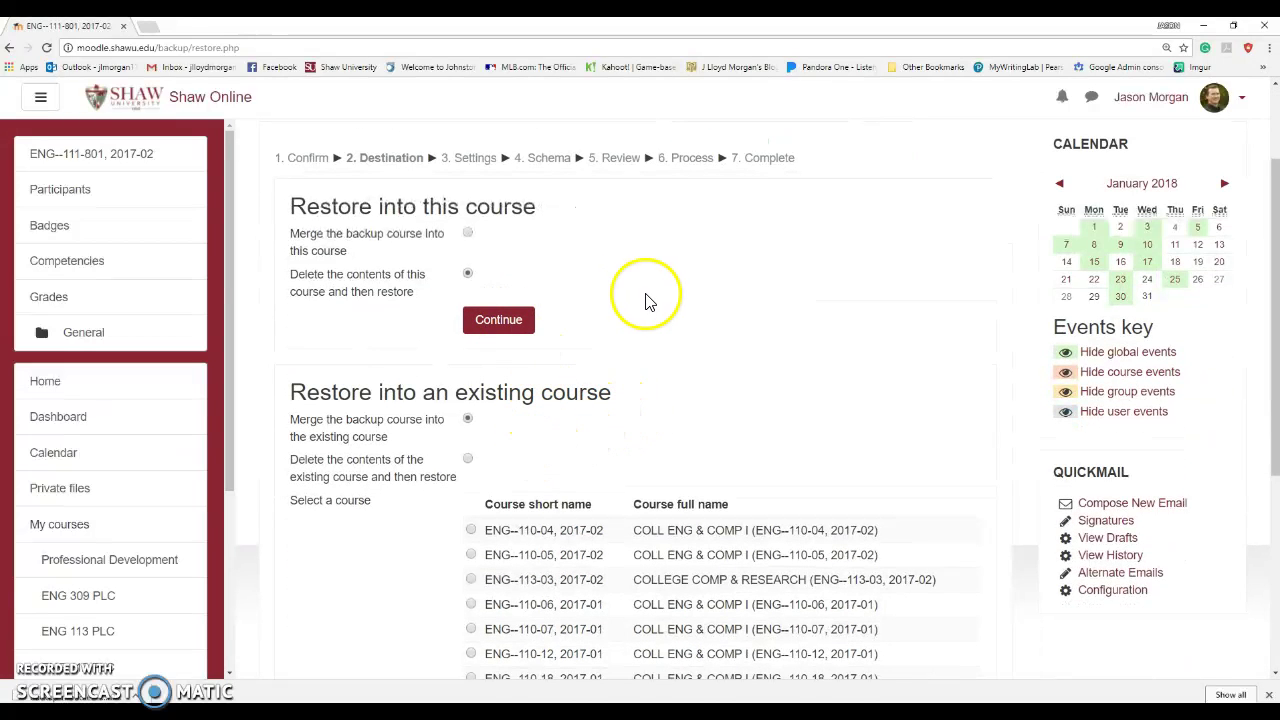
{"action": "scroll", "coordinate": [649, 303], "scroll_direction": "up", "scroll_amount": 2}
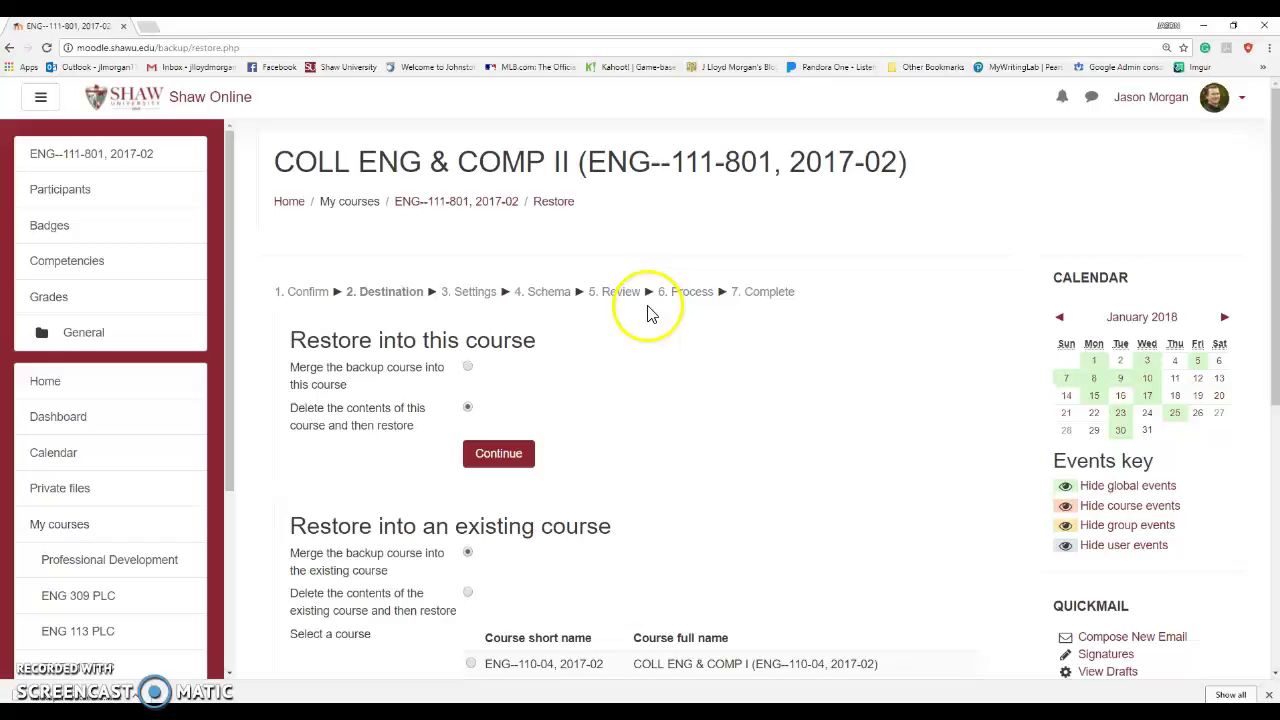
{"action": "left_click", "coordinate": [502, 455]}
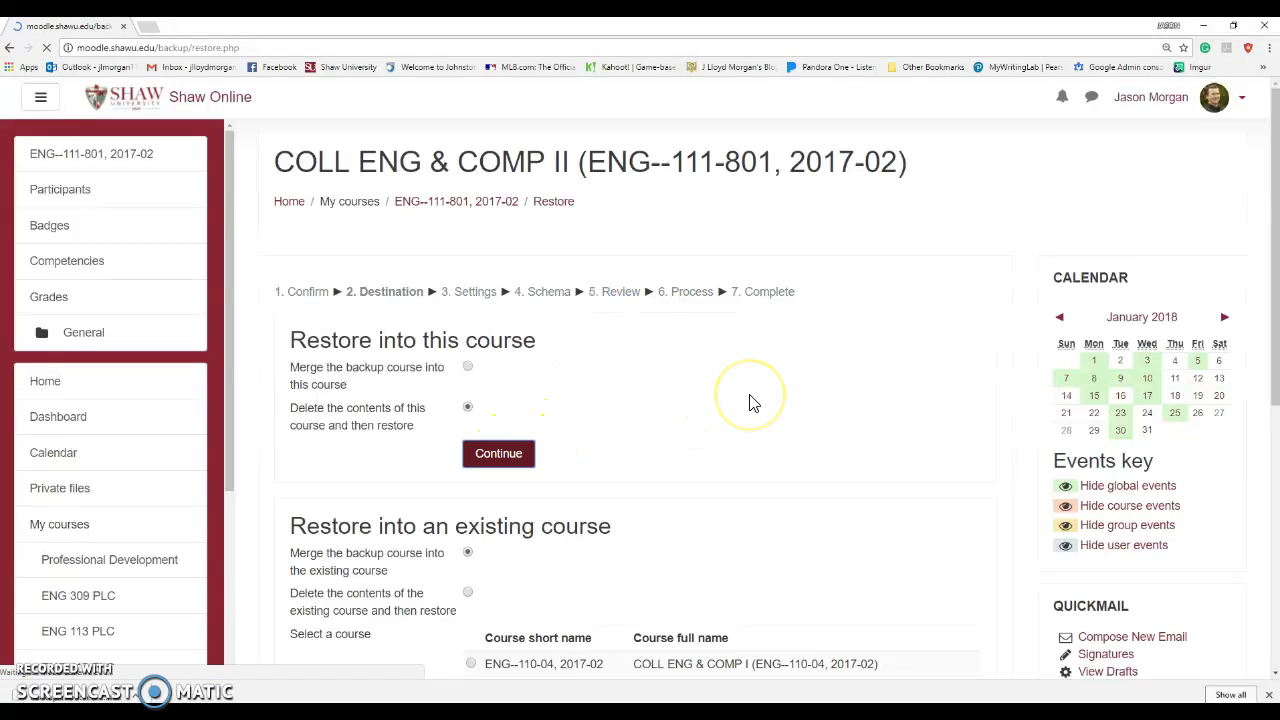
- Keep the default restore settings and advance to the Schema step
{"action": "scroll", "coordinate": [826, 400], "scroll_direction": "down", "scroll_amount": 5}
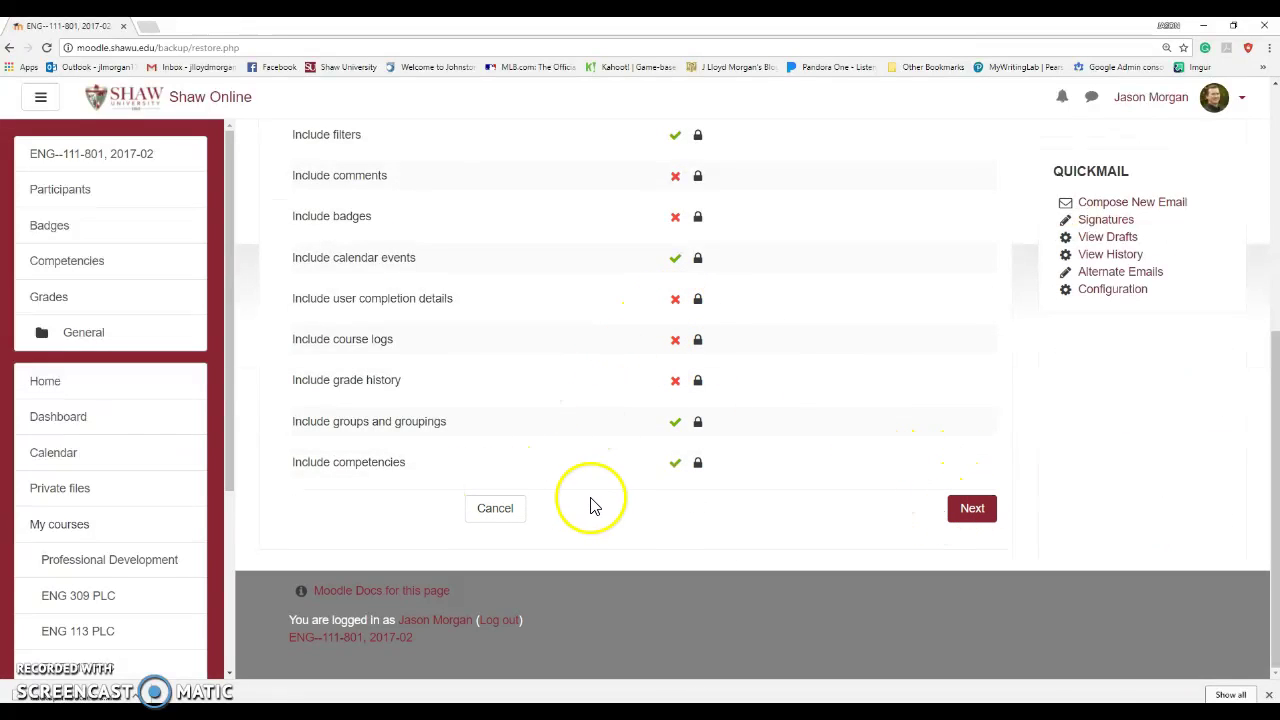
{"action": "scroll", "coordinate": [786, 323], "scroll_direction": "up", "scroll_amount": 1}
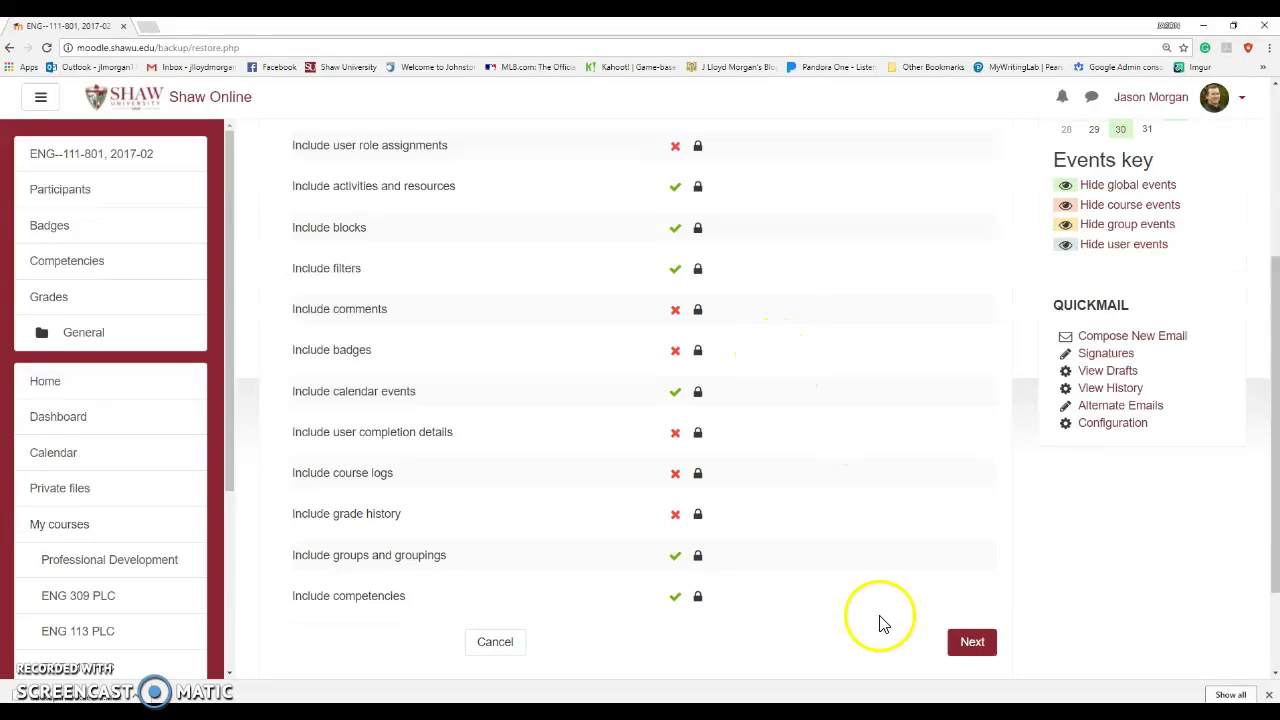
{"action": "left_click", "coordinate": [972, 642]}
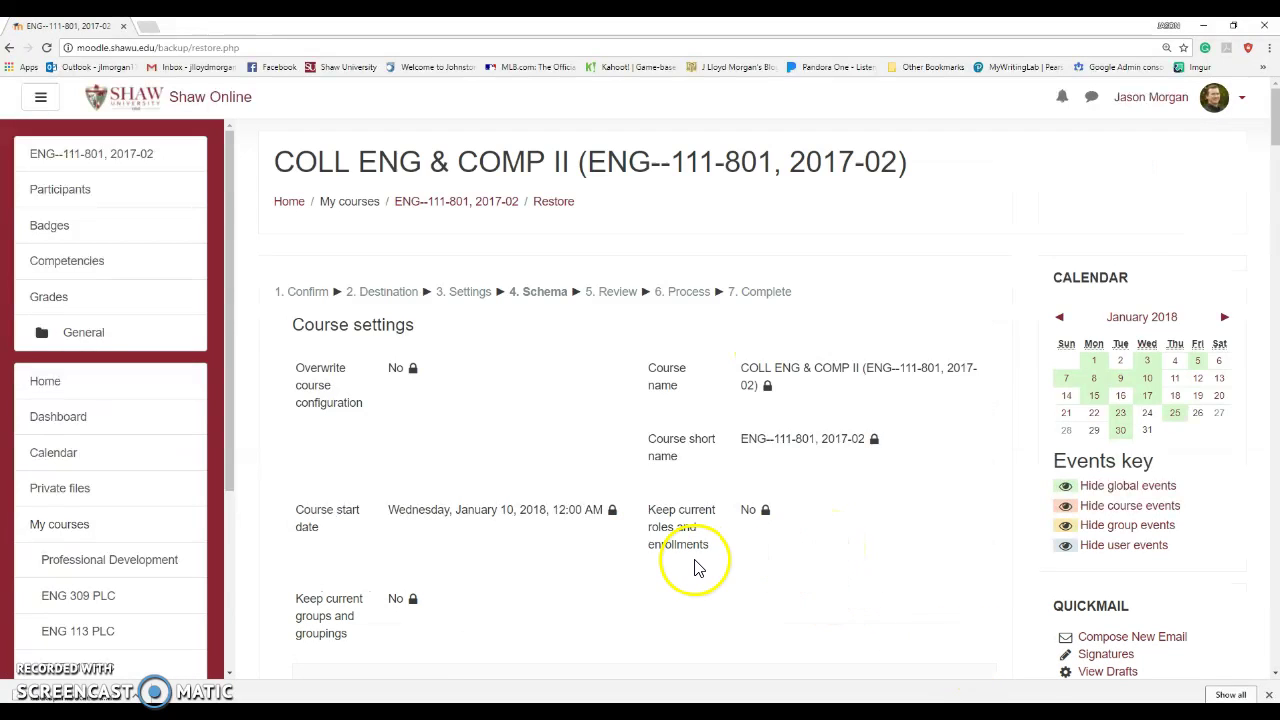
{"action": "scroll", "coordinate": [811, 549], "scroll_direction": "down", "scroll_amount": 20}
- Accept the schema, review it, and perform the restore of ENG 110-04 into ENG--111-801
{"action": "scroll", "coordinate": [895, 542], "scroll_direction": "down", "scroll_amount": 20}
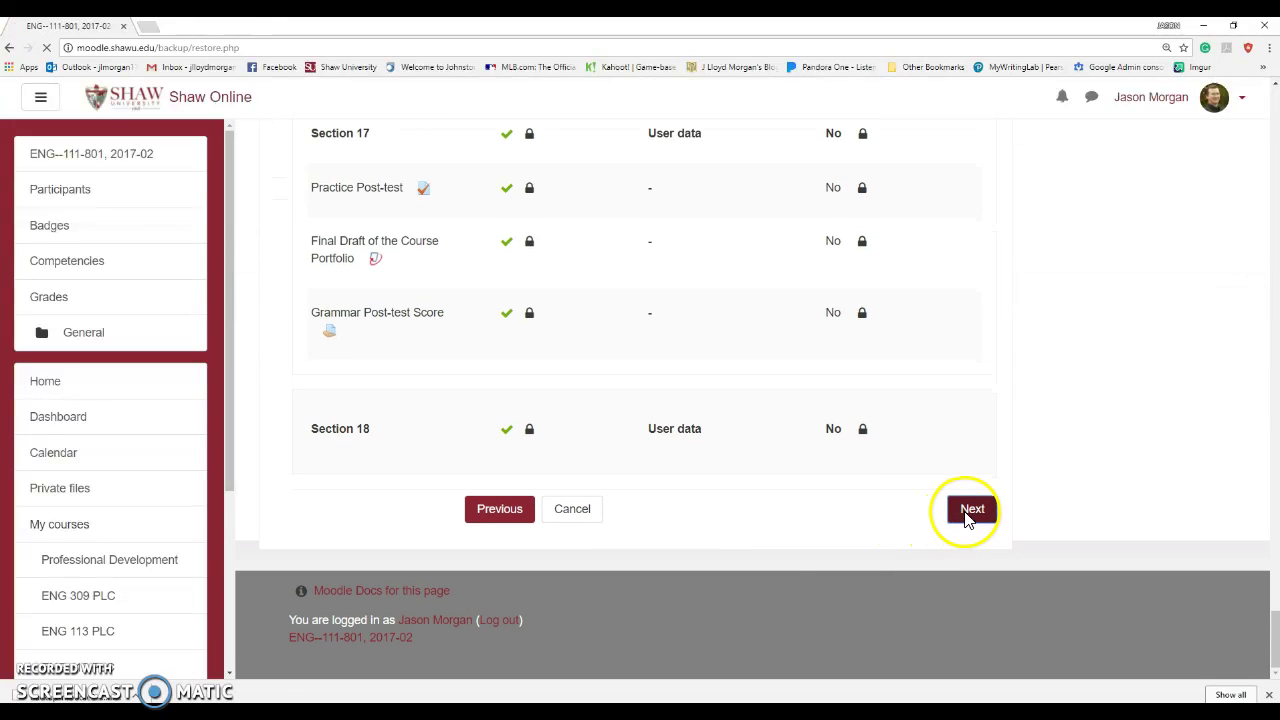
{"action": "left_click", "coordinate": [967, 515]}
{"action": "scroll", "coordinate": [872, 506], "scroll_direction": "down", "scroll_amount": 6}
{"action": "scroll", "coordinate": [875, 505], "scroll_direction": "down", "scroll_amount": 20}
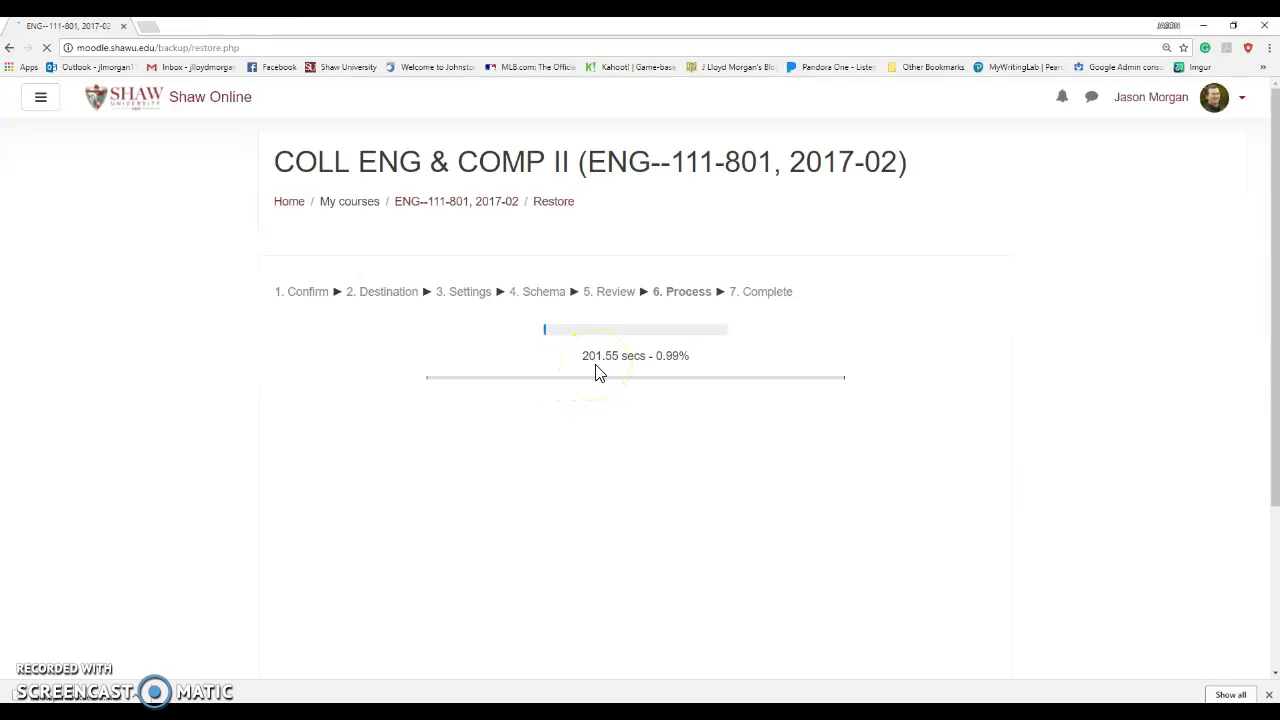
{"action": "left_click", "coordinate": [266, 598]}
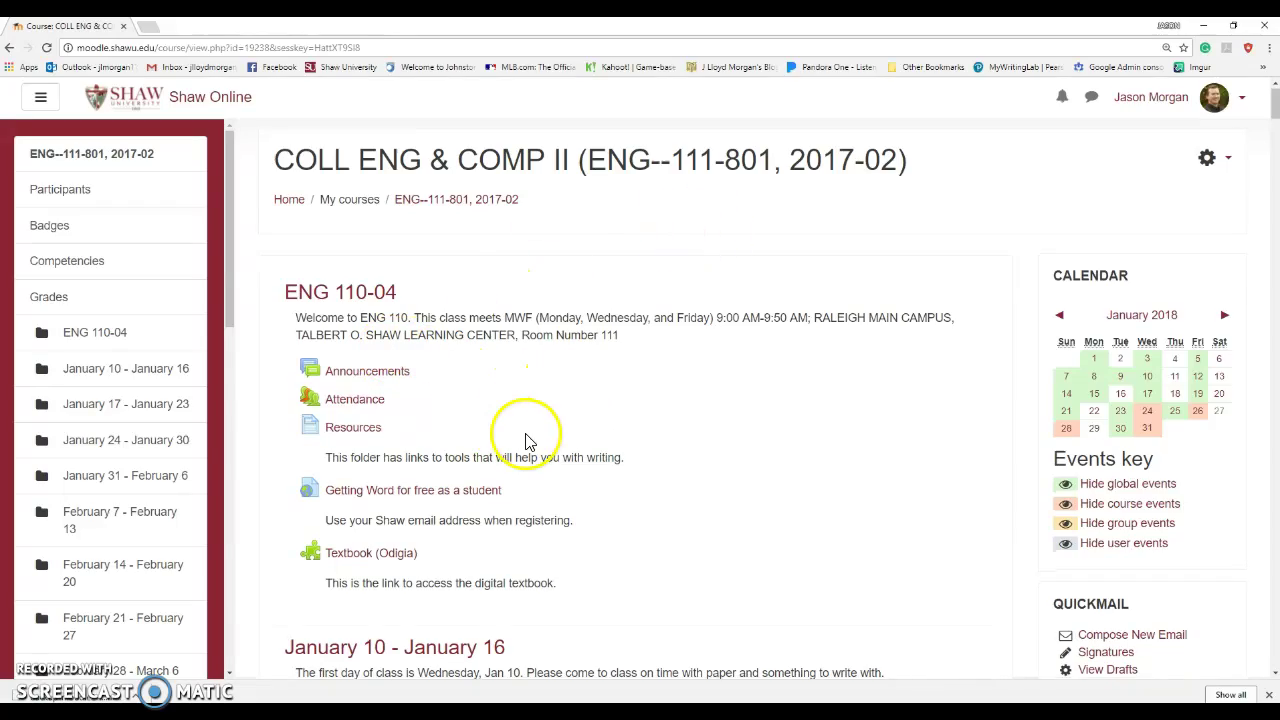
{"action": "scroll", "coordinate": [525, 443], "scroll_direction": "down", "scroll_amount": 10}
{"action": "scroll", "coordinate": [525, 437], "scroll_direction": "down", "scroll_amount": 10}
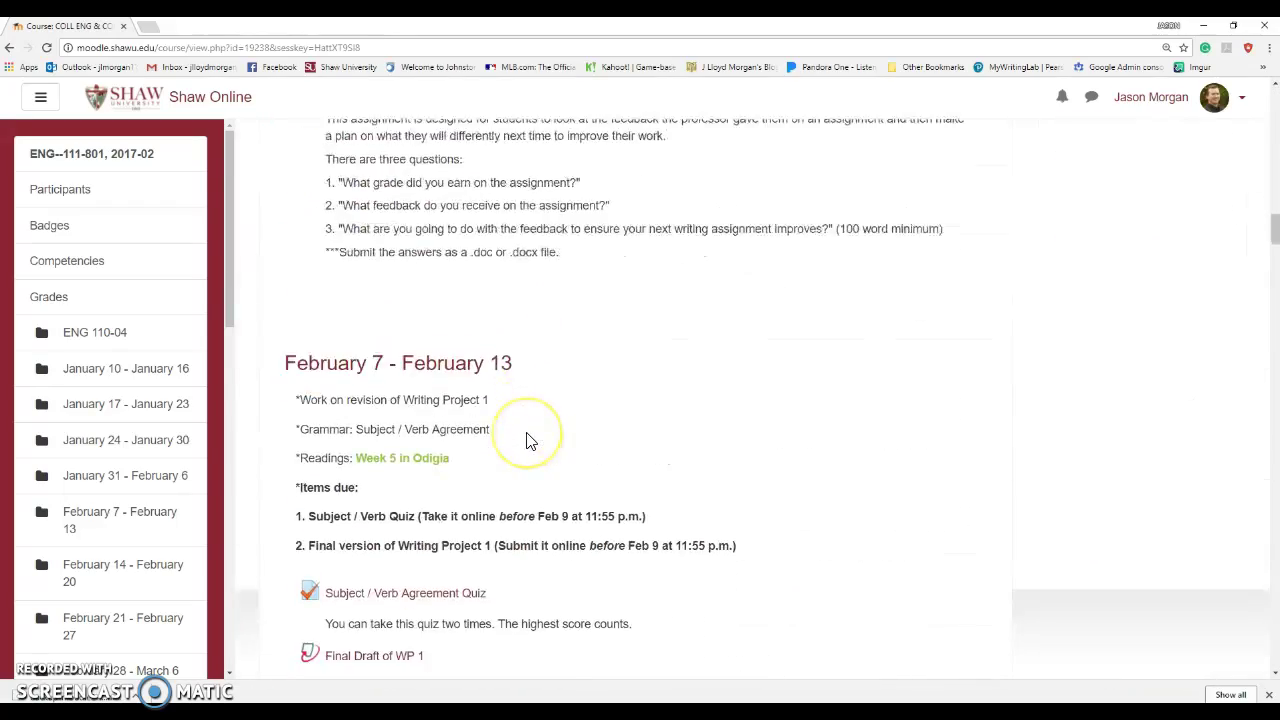
{"action": "scroll", "coordinate": [460, 430], "scroll_direction": "up", "scroll_amount": 5}
{"action": "scroll", "coordinate": [405, 432], "scroll_direction": "up", "scroll_amount": 15}
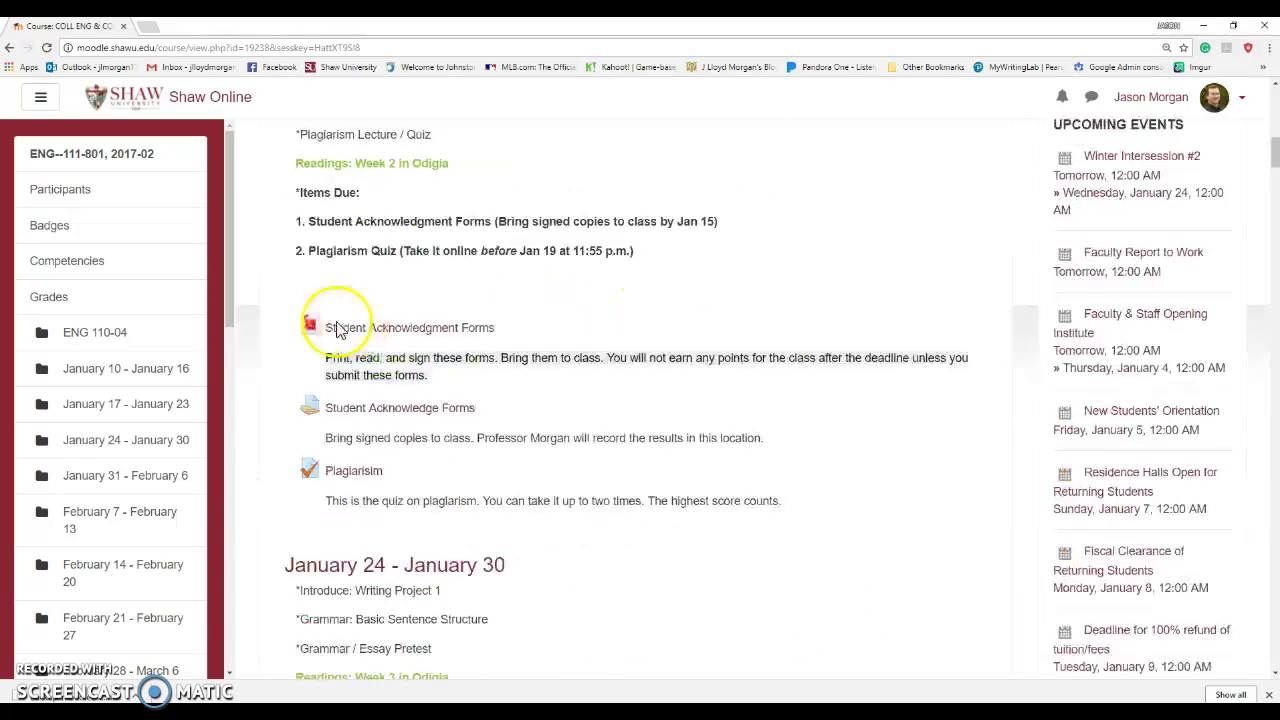
{"action": "left_click", "coordinate": [62, 310]}
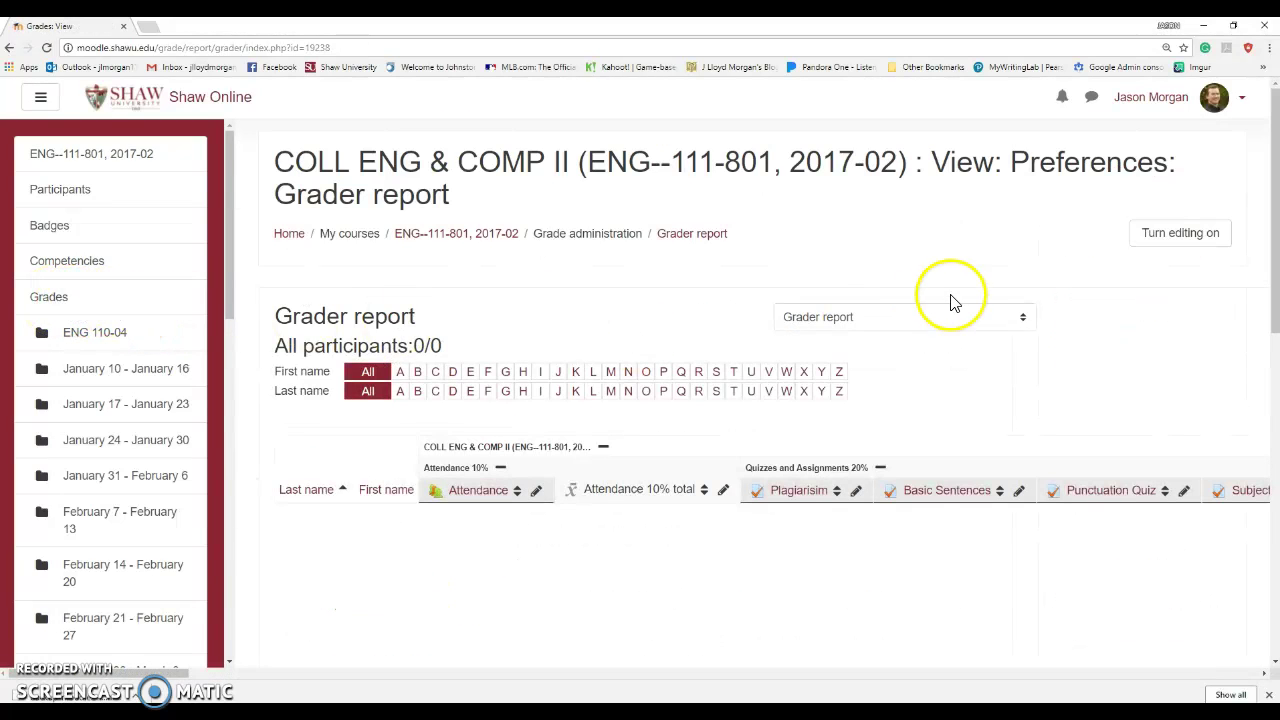
{"action": "left_click", "coordinate": [825, 332]}
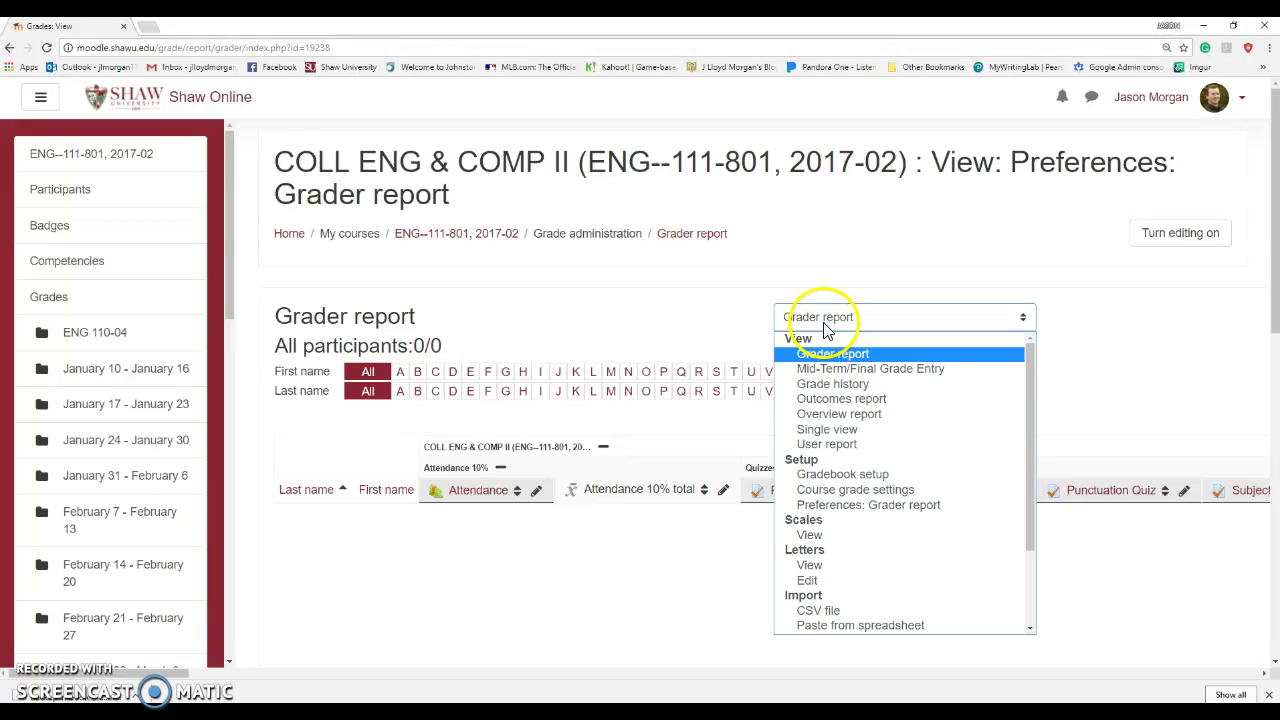
{"action": "left_click", "coordinate": [838, 475]}
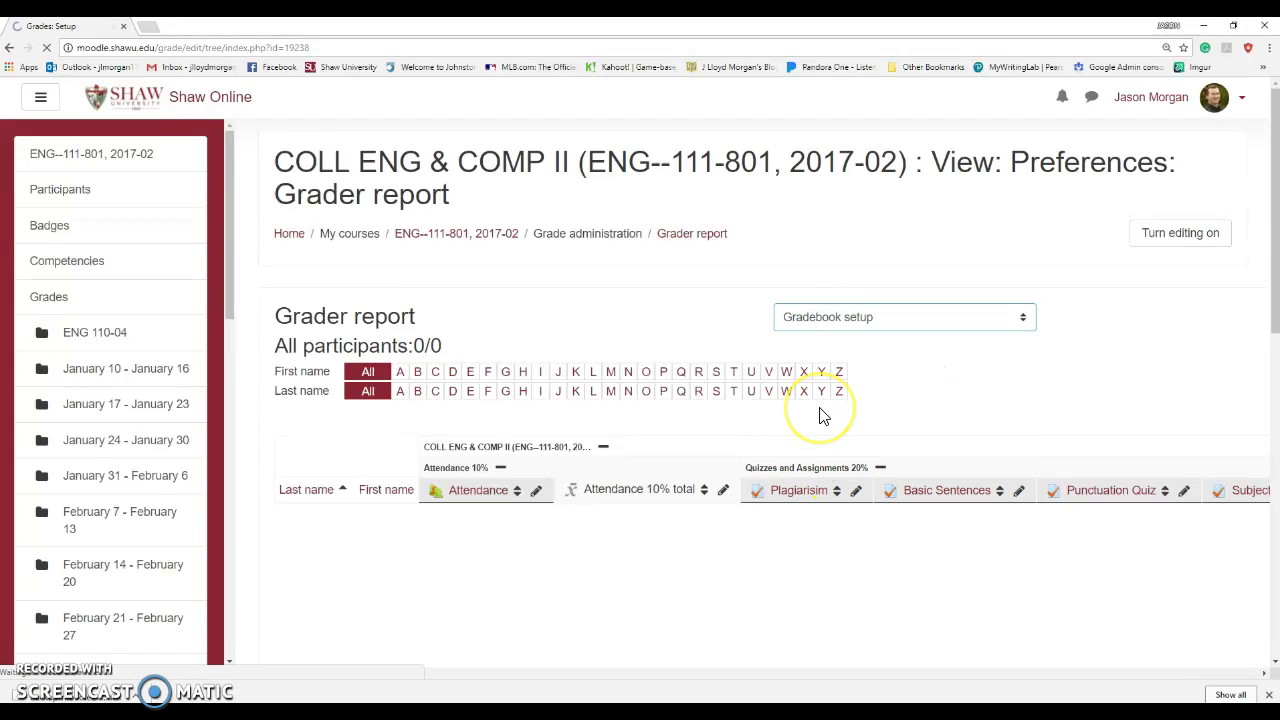
{"action": "scroll", "coordinate": [737, 423], "scroll_direction": "down", "scroll_amount": 5}
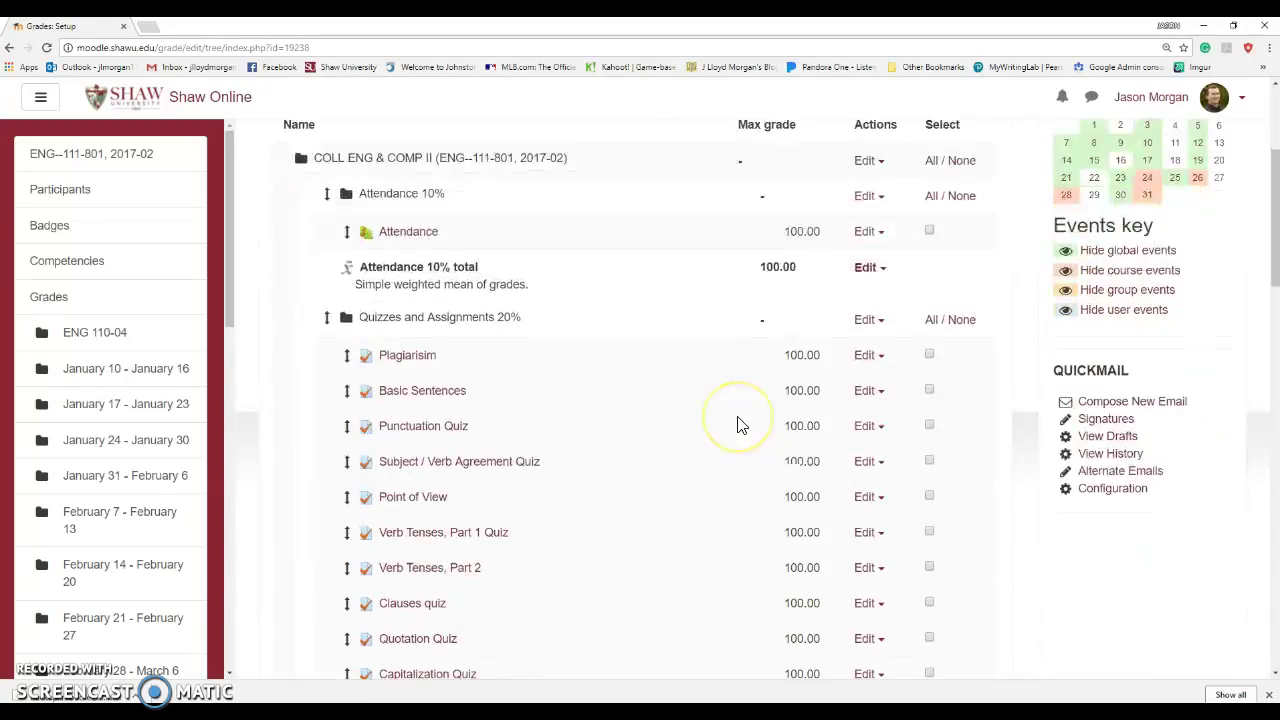
{"action": "scroll", "coordinate": [737, 423], "scroll_direction": "down", "scroll_amount": 10}
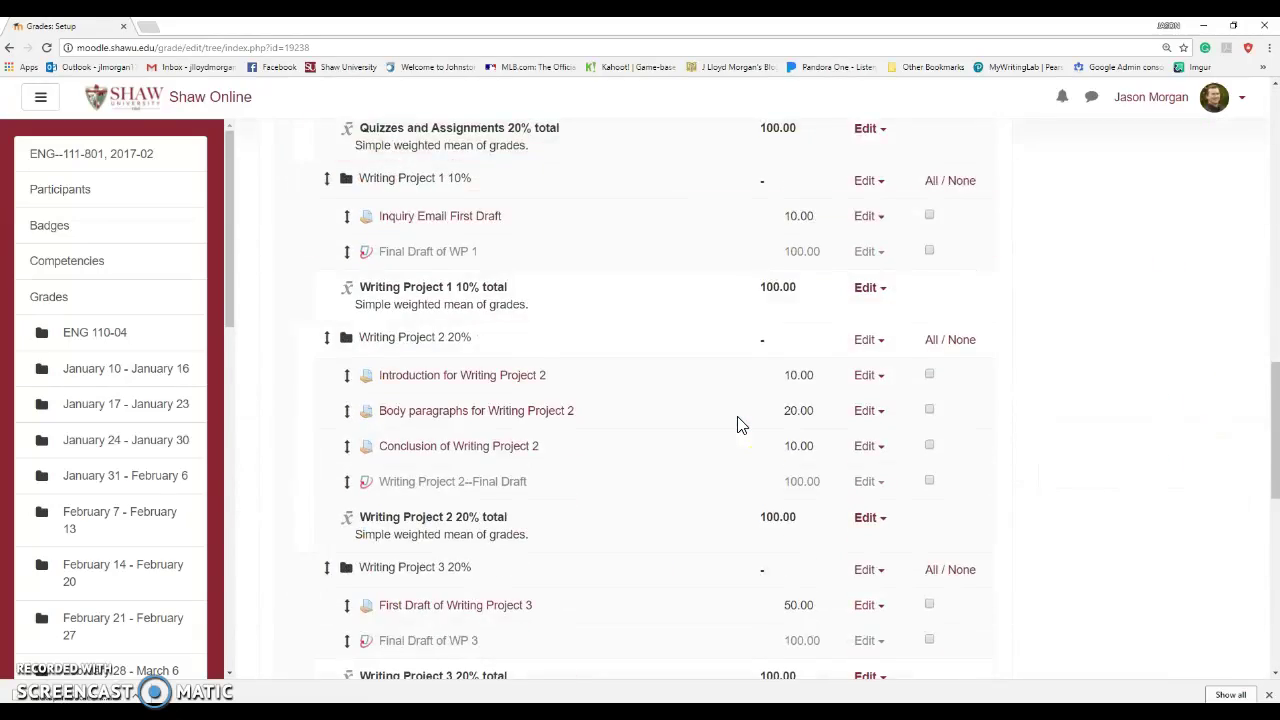
{"action": "scroll", "coordinate": [271, 386], "scroll_direction": "up", "scroll_amount": 15}
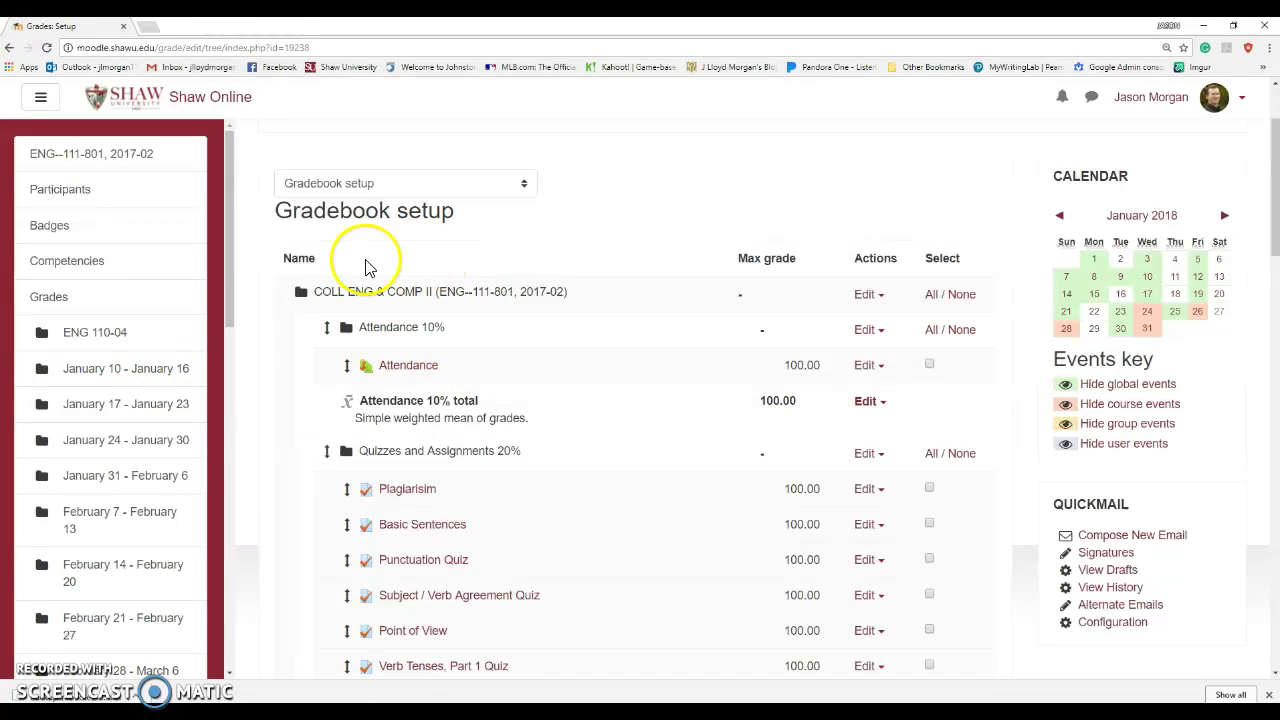
{"action": "left_click", "coordinate": [78, 340]}
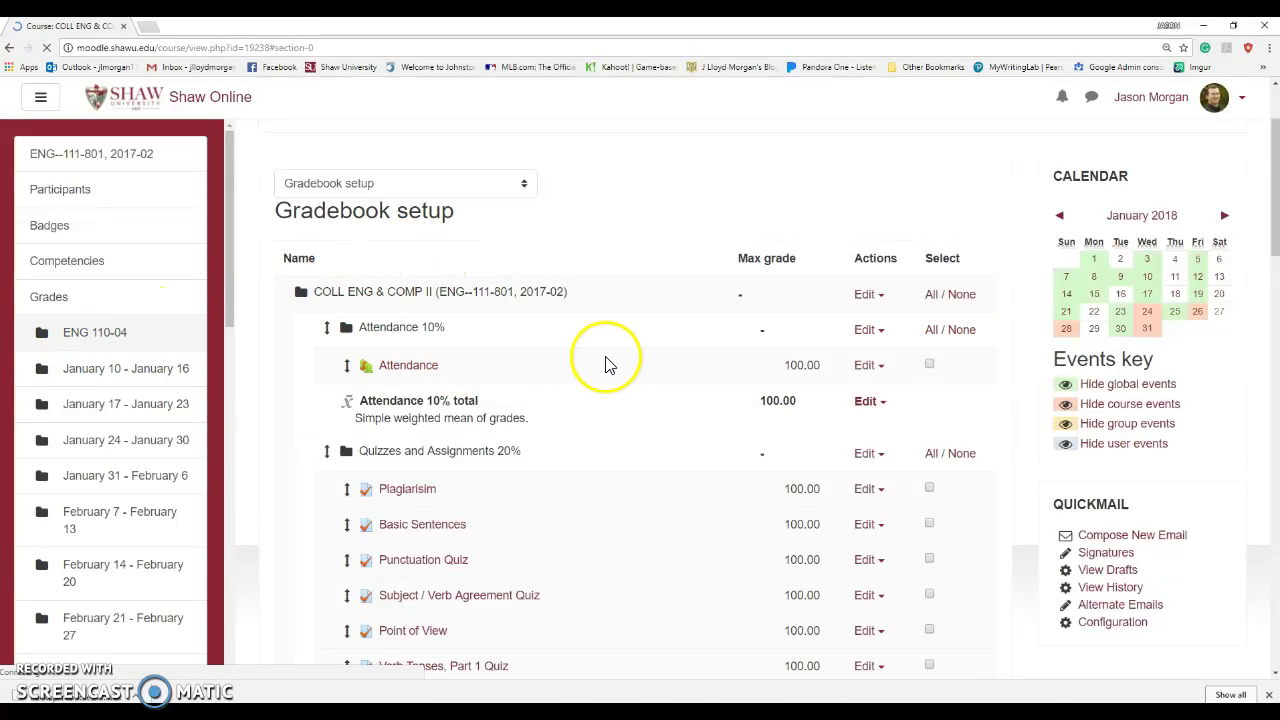
{"action": "scroll", "coordinate": [440, 340], "scroll_direction": "up", "scroll_amount": 3}
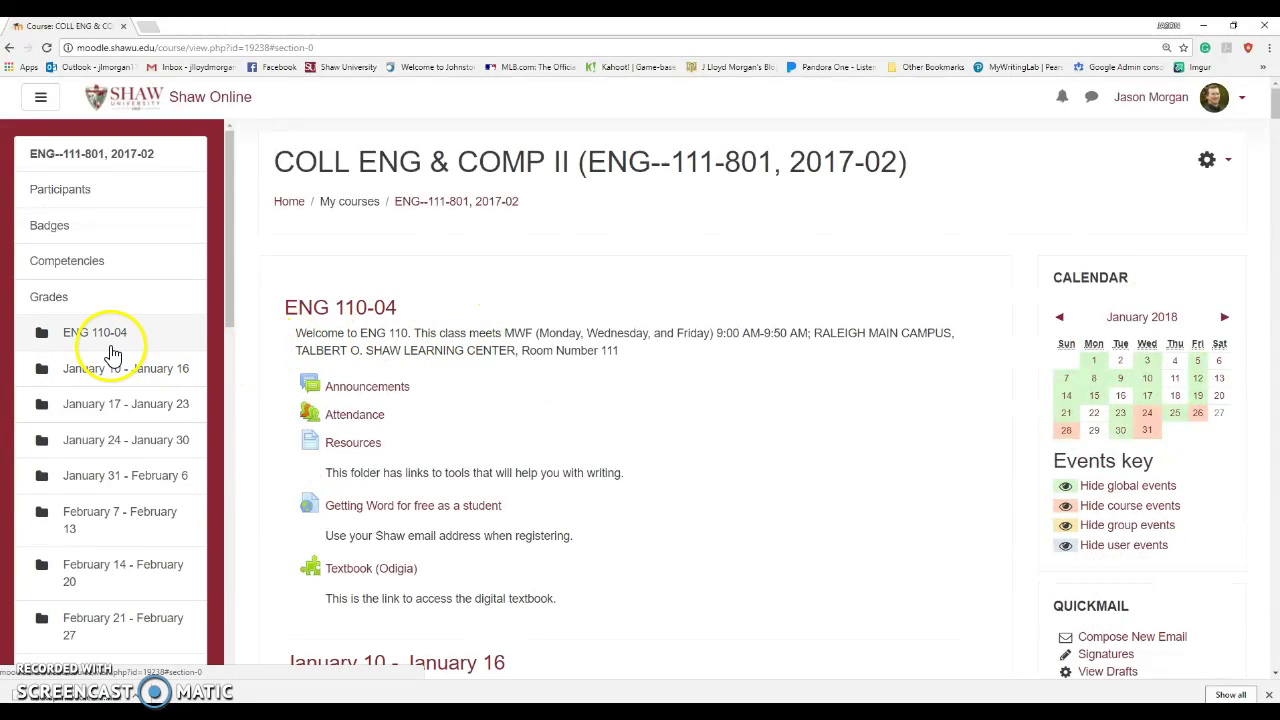
- In the Attendance activity, list all sessions and select every one
{"action": "left_click", "coordinate": [352, 418]}
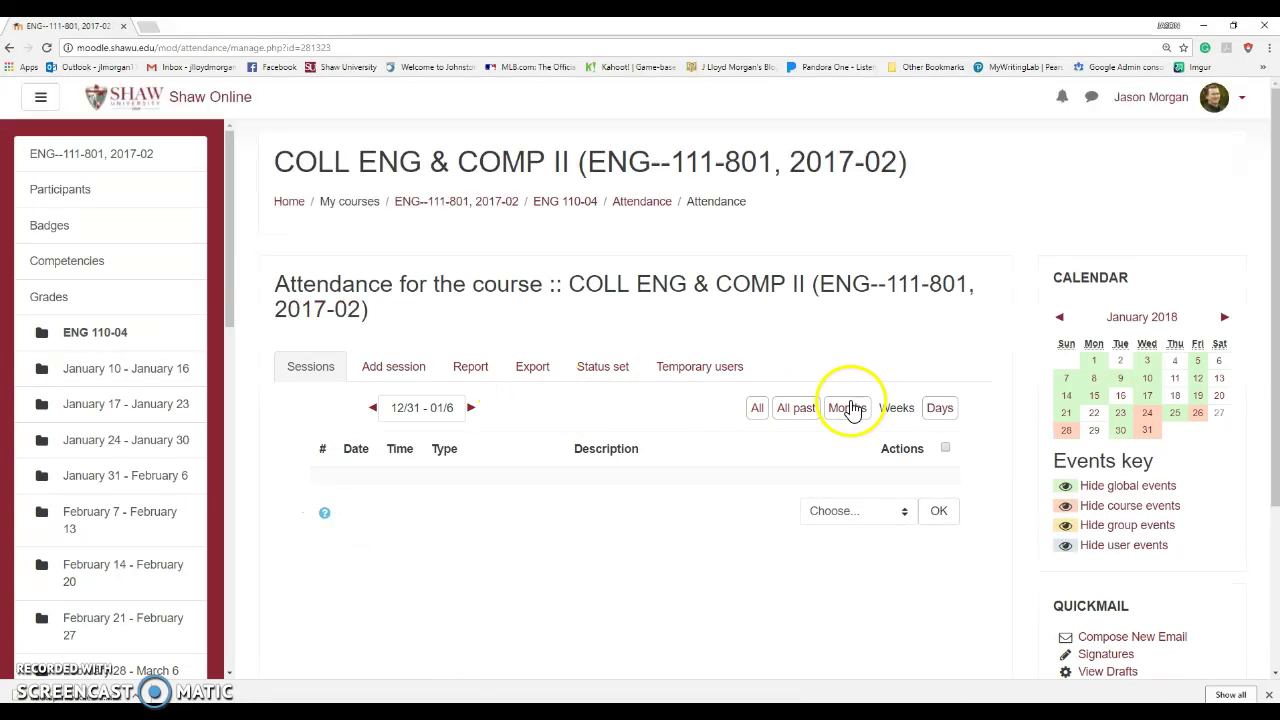
{"action": "left_click", "coordinate": [756, 405]}
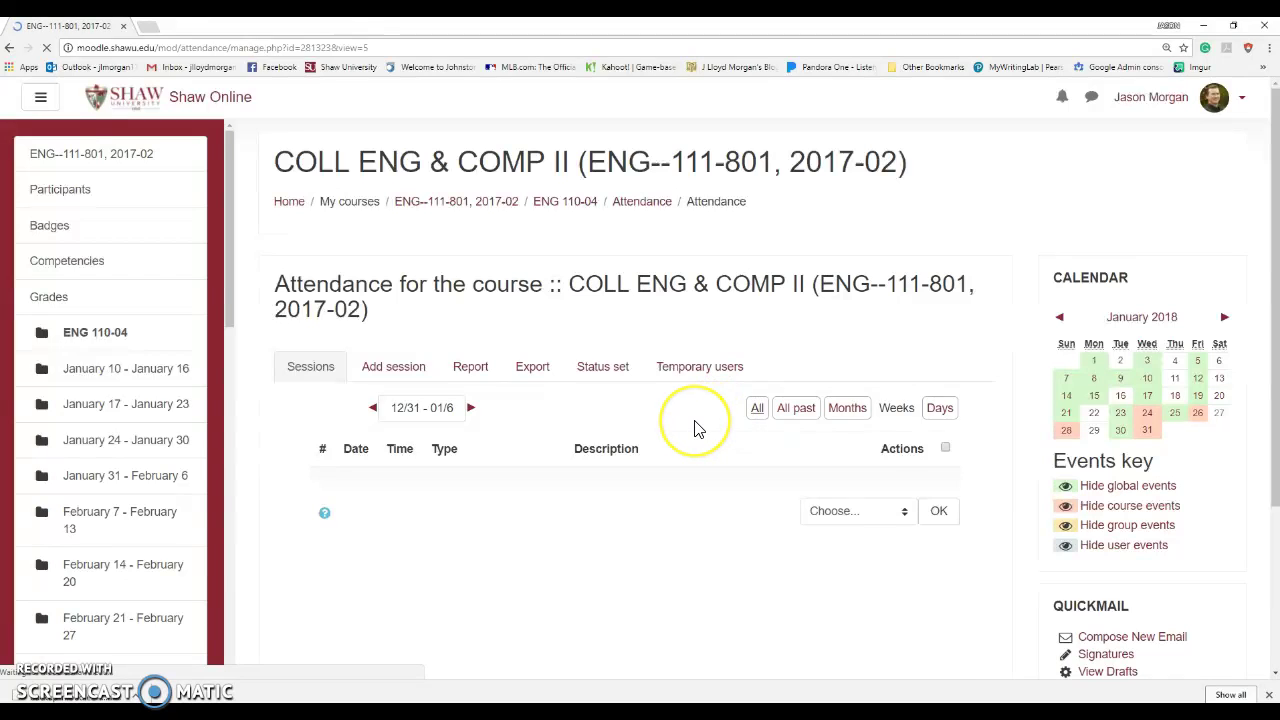
{"action": "scroll", "coordinate": [660, 435], "scroll_direction": "down", "scroll_amount": 1}
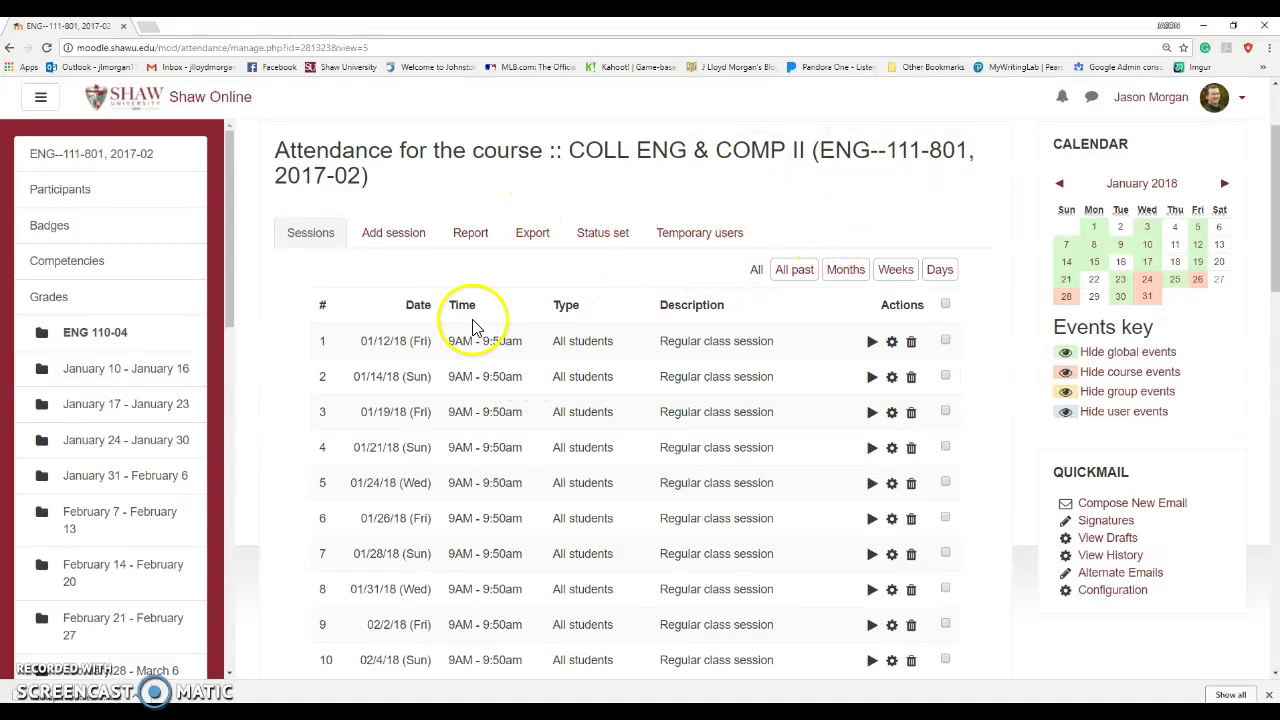
{"action": "left_click", "coordinate": [946, 305]}
{"action": "scroll", "coordinate": [795, 472], "scroll_direction": "down", "scroll_amount": 8}
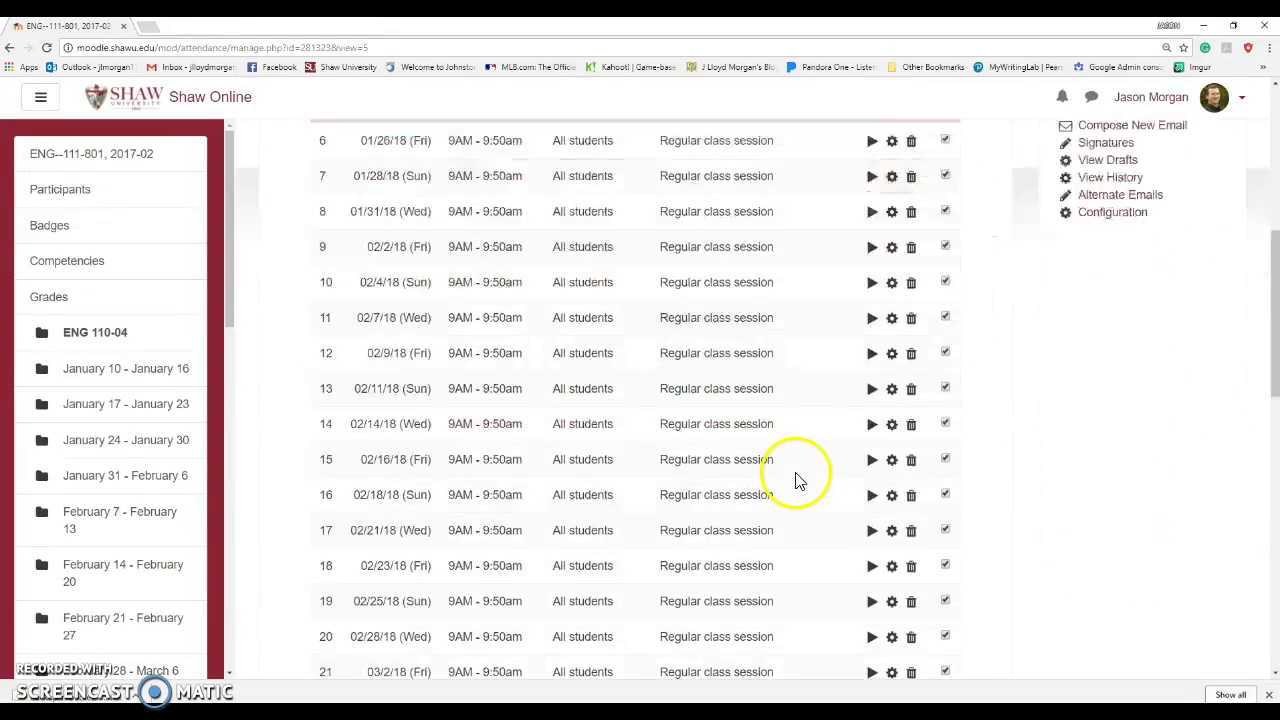
{"action": "scroll", "coordinate": [798, 480], "scroll_direction": "down", "scroll_amount": 4}
{"action": "scroll", "coordinate": [817, 469], "scroll_direction": "up", "scroll_amount": 15}
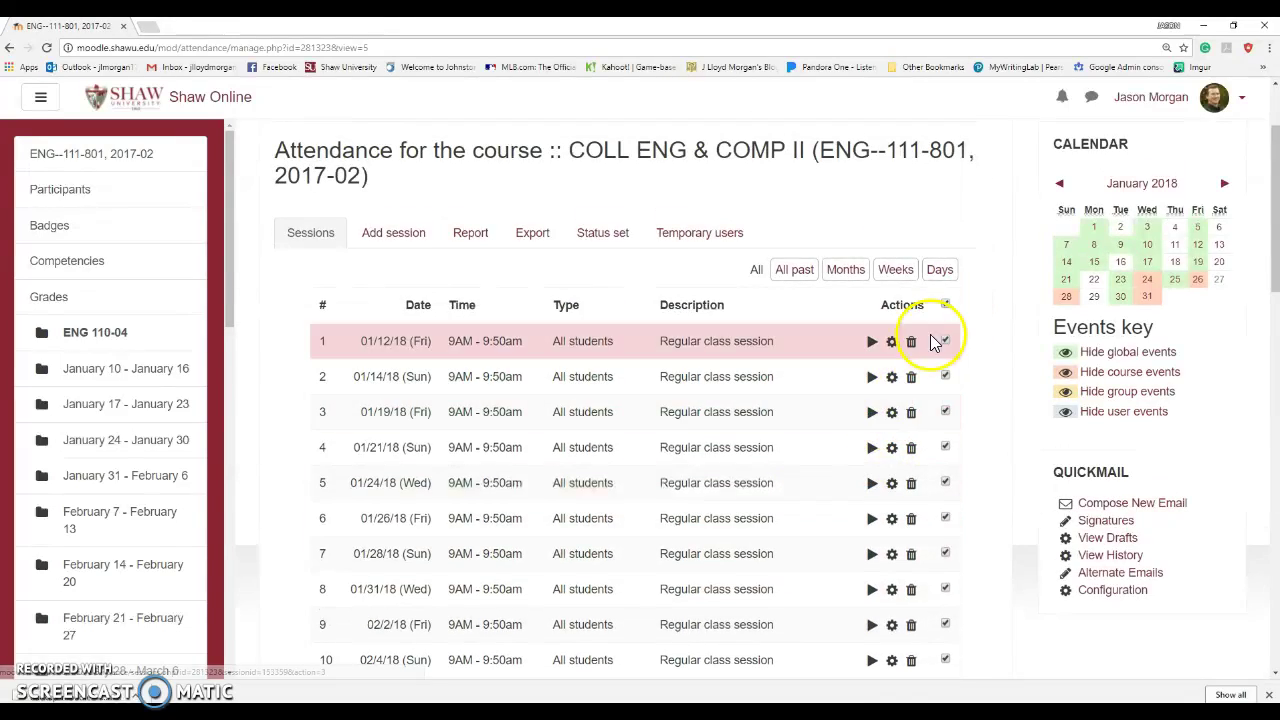
{"action": "scroll", "coordinate": [925, 540], "scroll_direction": "down", "scroll_amount": 15}
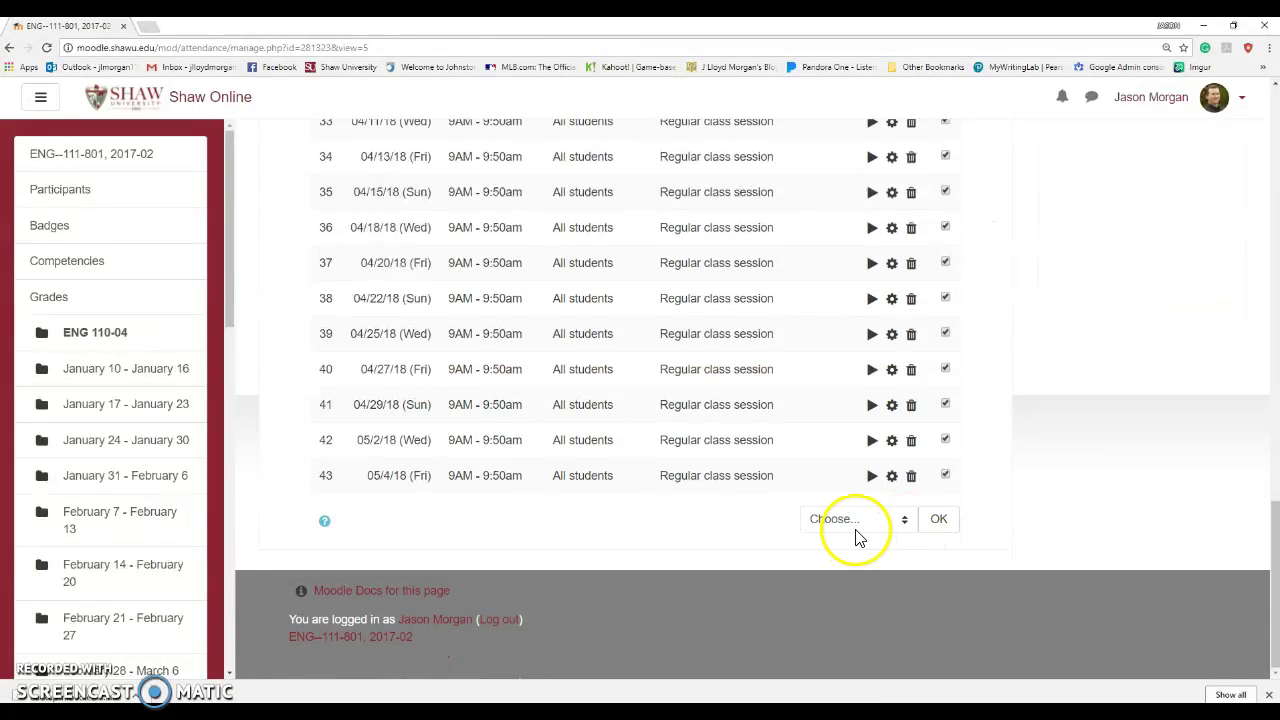
- Delete all selected attendance sessions with the bulk Delete action and confirm
{"action": "left_click", "coordinate": [855, 537]}
{"action": "left_click", "coordinate": [845, 557]}
{"action": "left_click", "coordinate": [936, 530]}
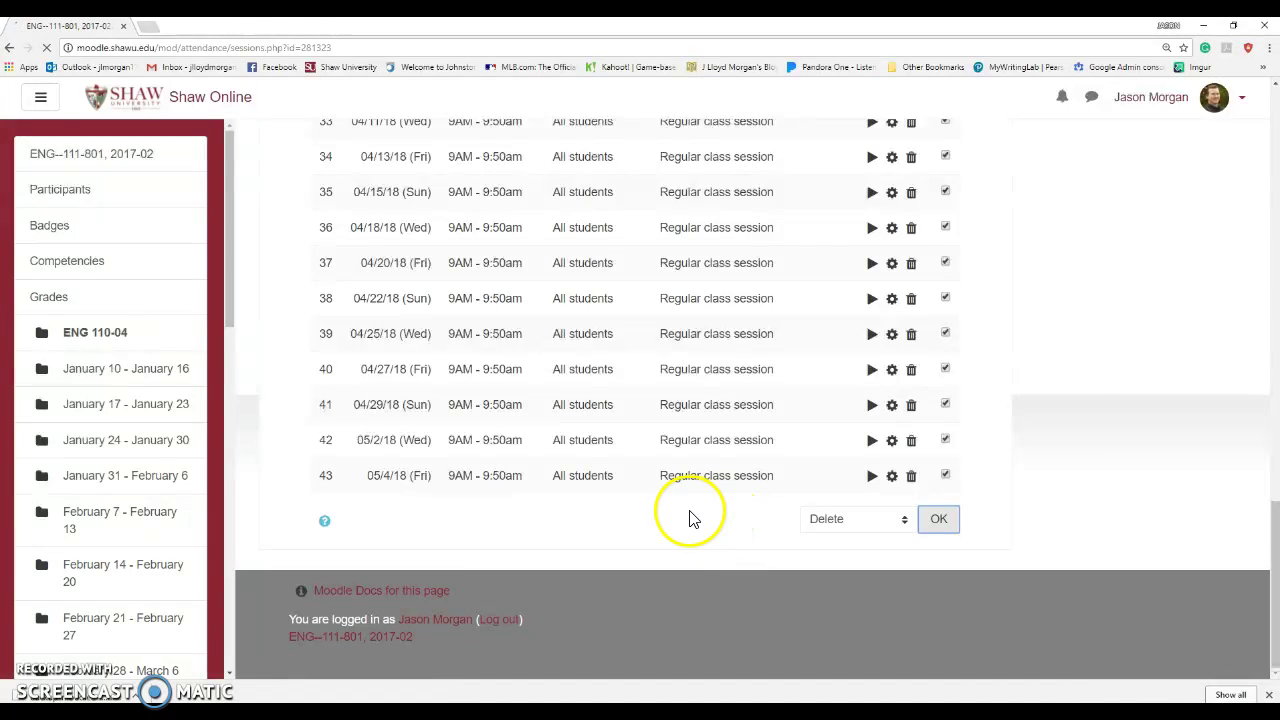
{"action": "scroll", "coordinate": [770, 495], "scroll_direction": "down", "scroll_amount": 10}
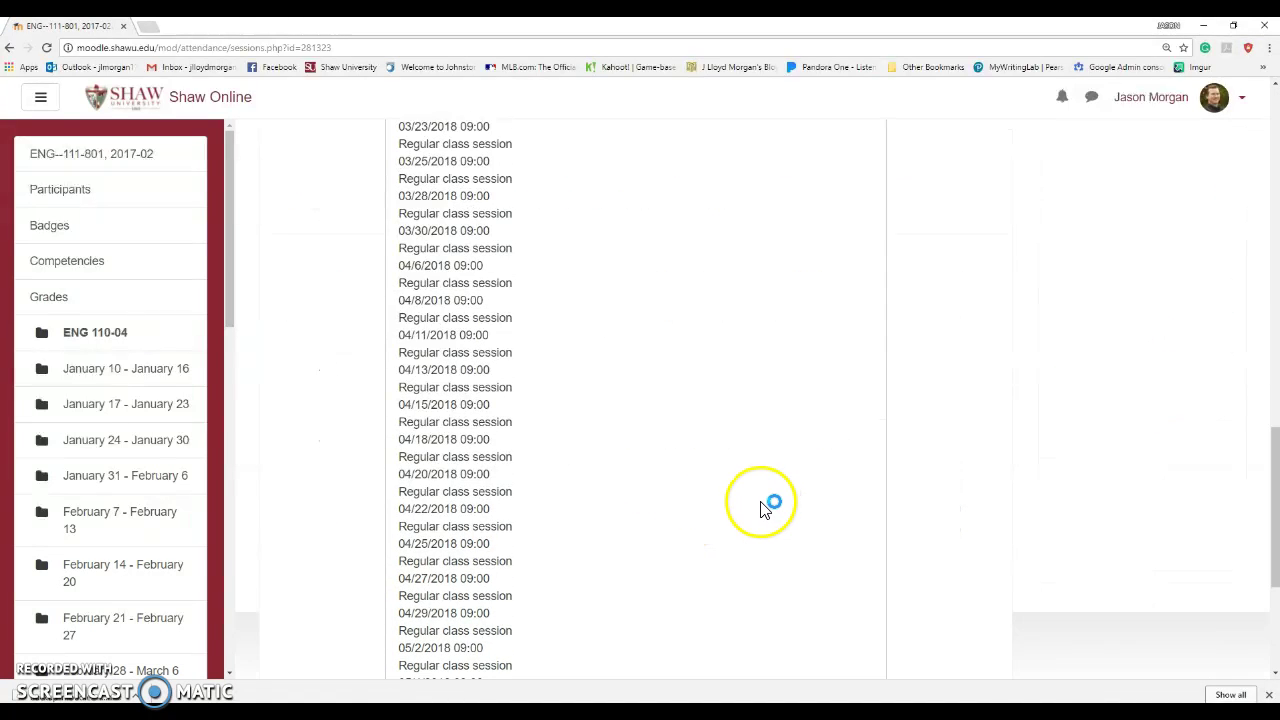
{"action": "scroll", "coordinate": [765, 505], "scroll_direction": "down", "scroll_amount": 3}
{"action": "left_click", "coordinate": [768, 462]}
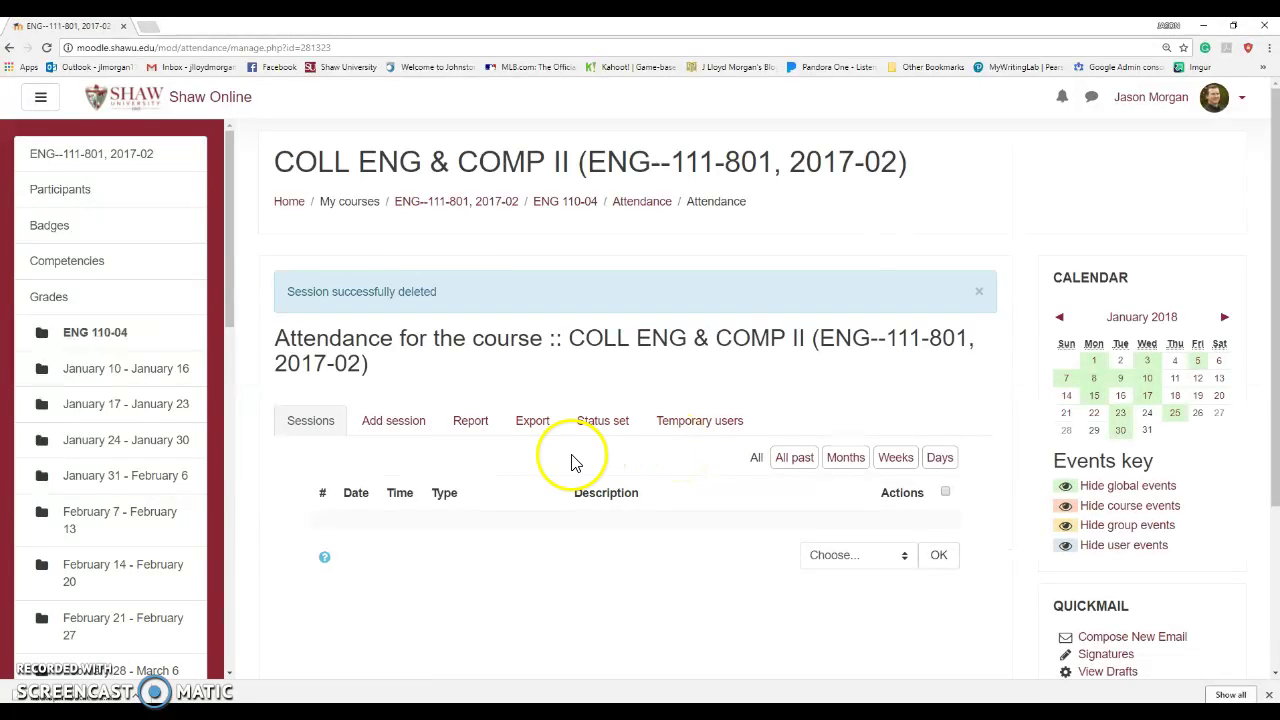
{"action": "scroll", "coordinate": [566, 543], "scroll_direction": "down", "scroll_amount": 2}
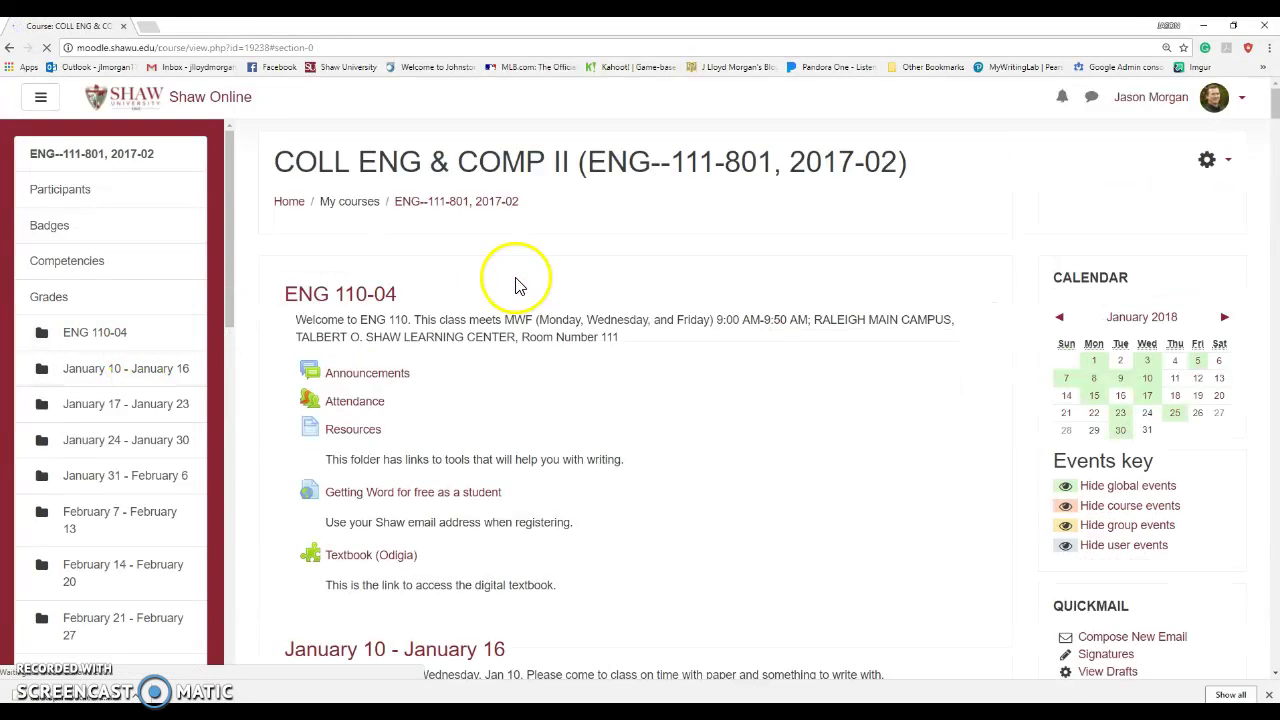
- Turn editing on for the ENG--111-801 course page from the gear menu
{"action": "scroll", "coordinate": [415, 277], "scroll_direction": "up", "scroll_amount": 3}
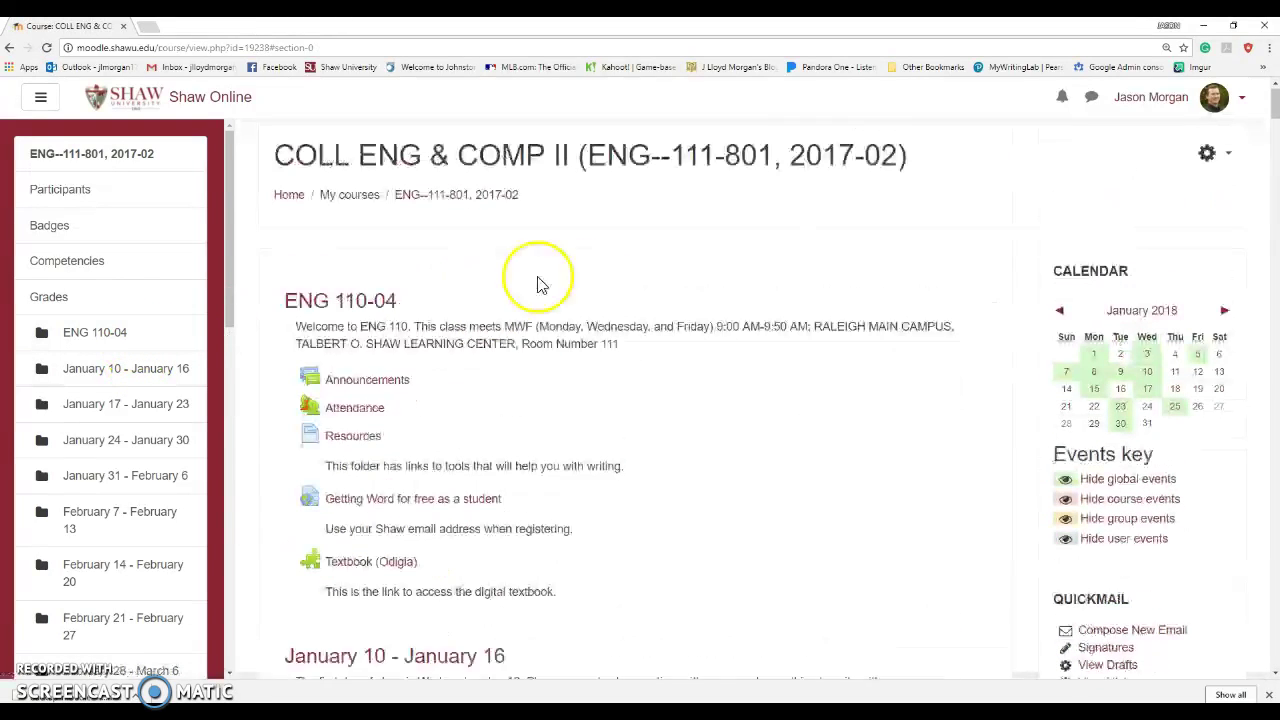
{"action": "left_click", "coordinate": [1207, 162]}
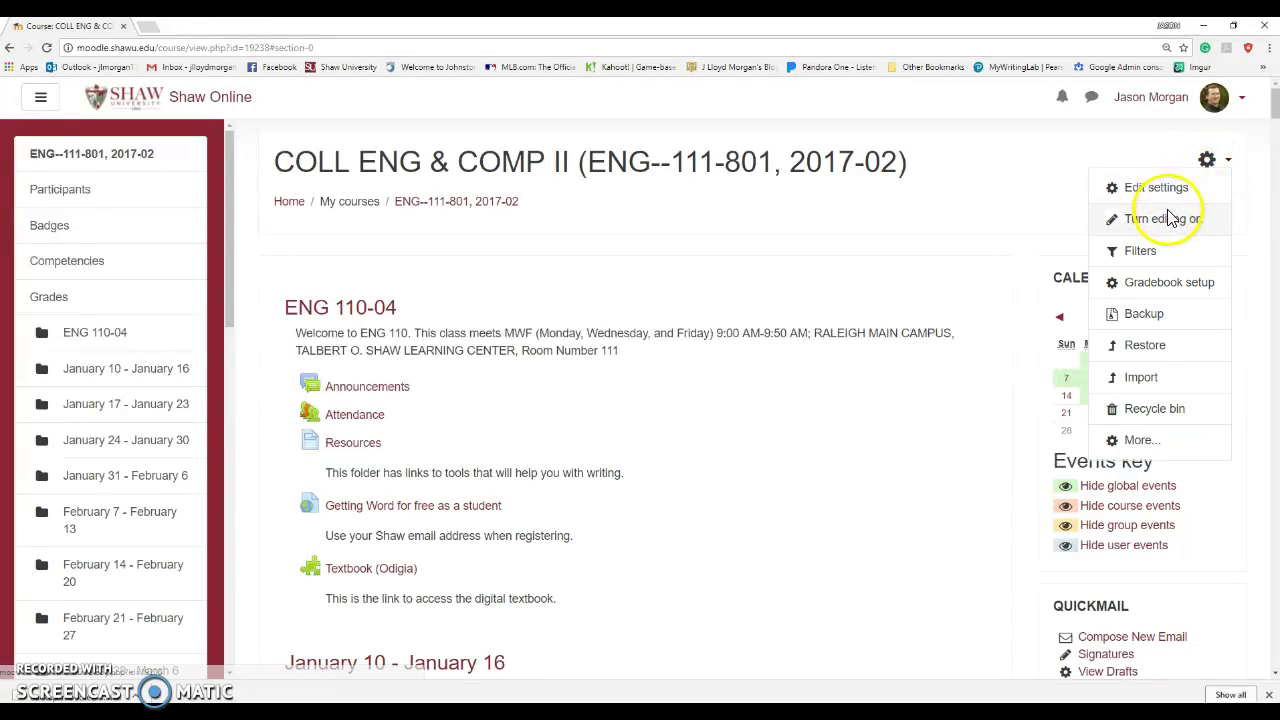
{"action": "left_click", "coordinate": [1166, 218]}
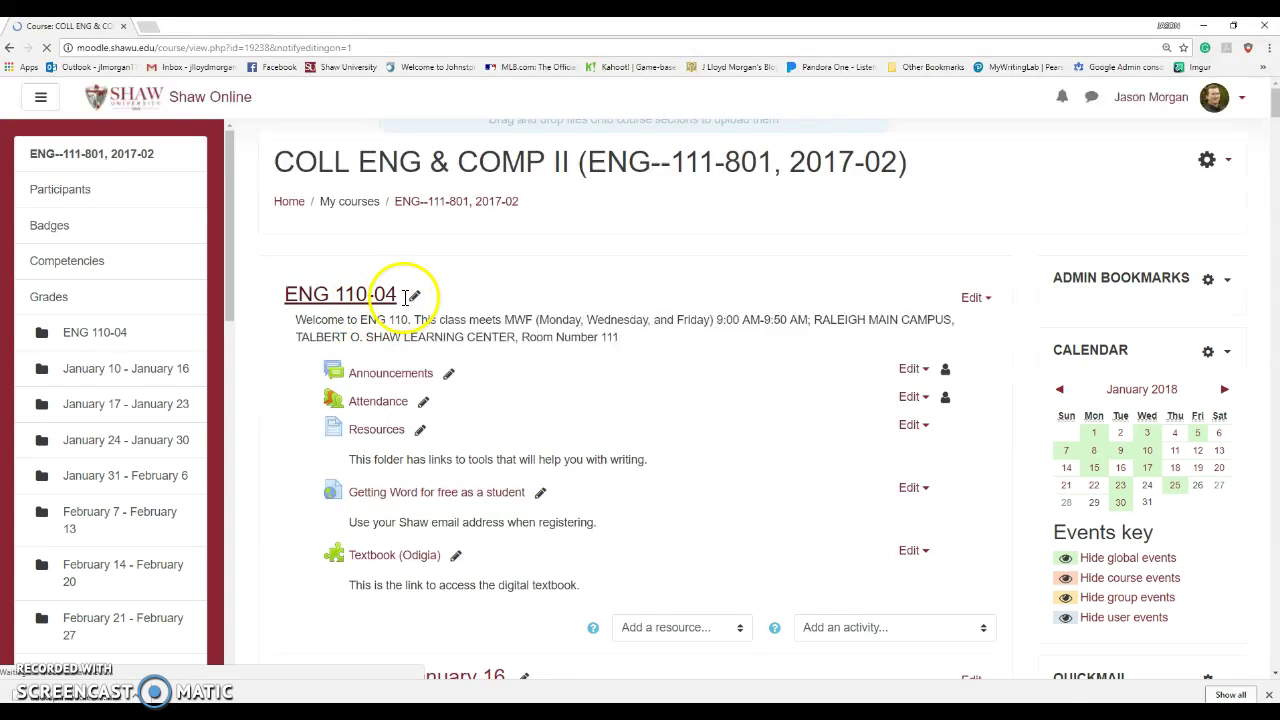
- Leave the ENG 110-04 section name unchanged and open that section's Edit dropdown
{"action": "left_click", "coordinate": [413, 296]}
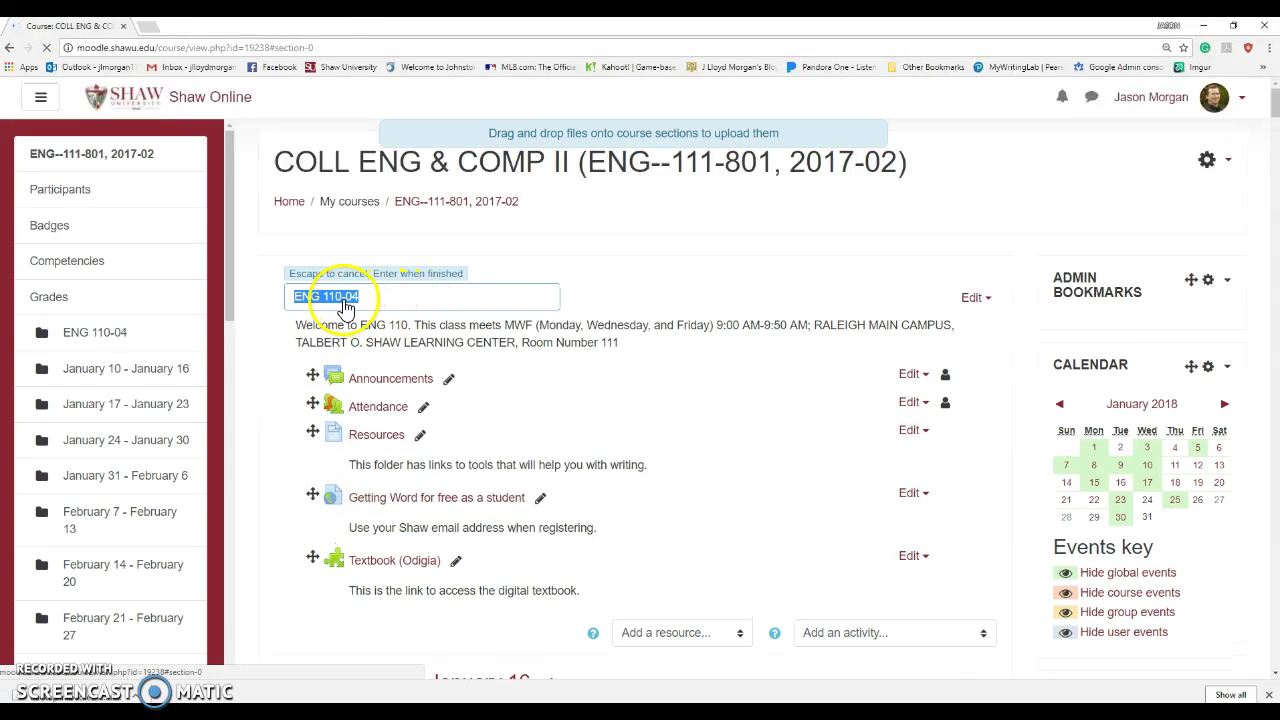
{"action": "key", "text": "Return"}
{"action": "scroll", "coordinate": [425, 275], "scroll_direction": "down", "scroll_amount": 2}
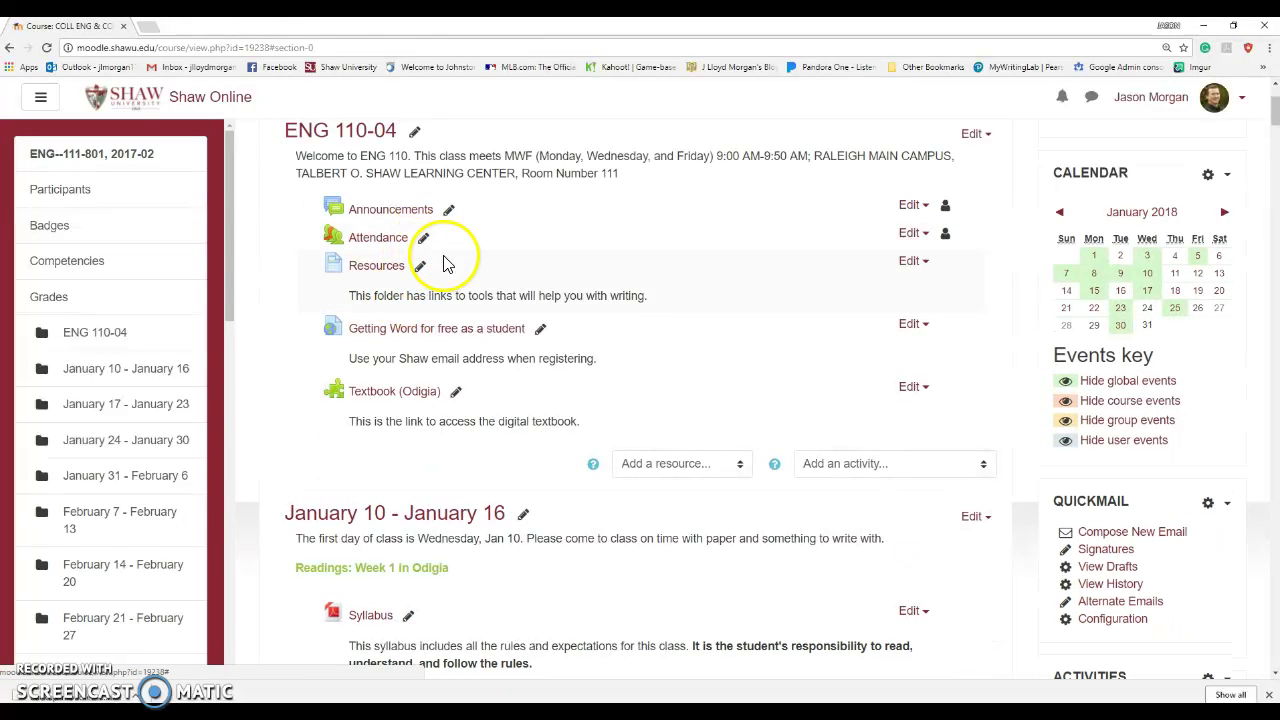
{"action": "scroll", "coordinate": [447, 263], "scroll_direction": "up", "scroll_amount": 3}
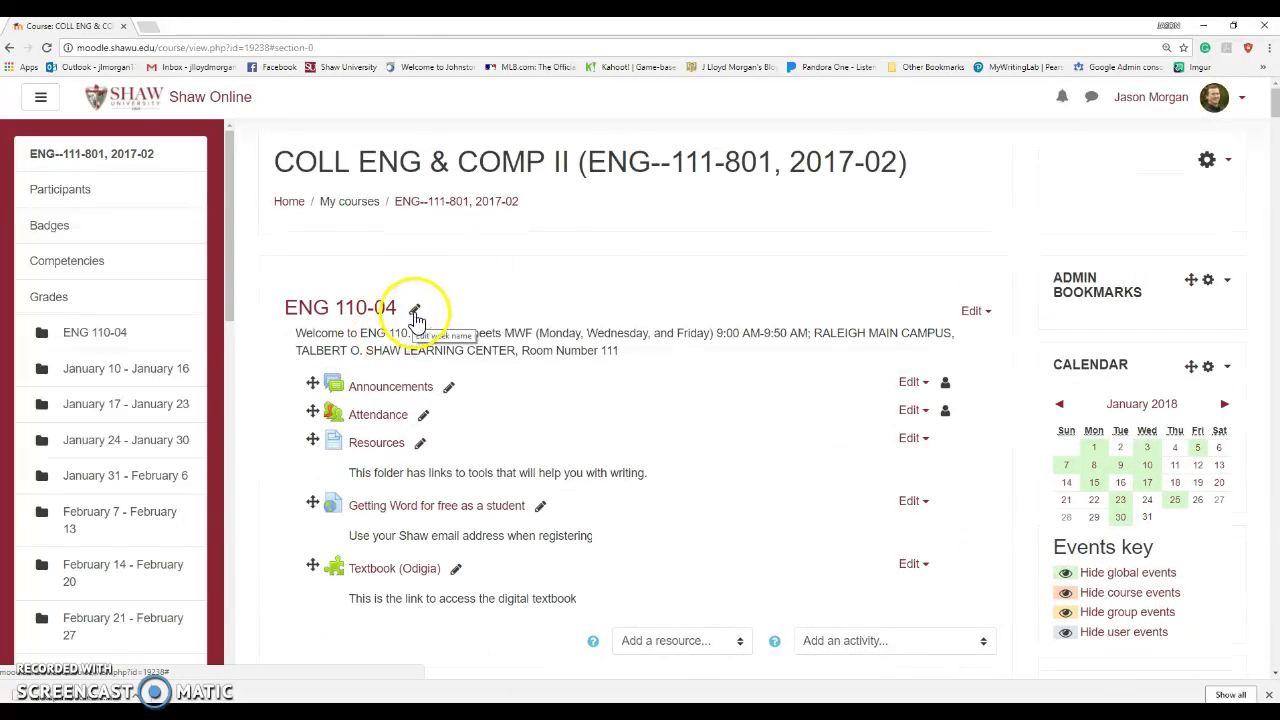
{"action": "left_click", "coordinate": [975, 311]}
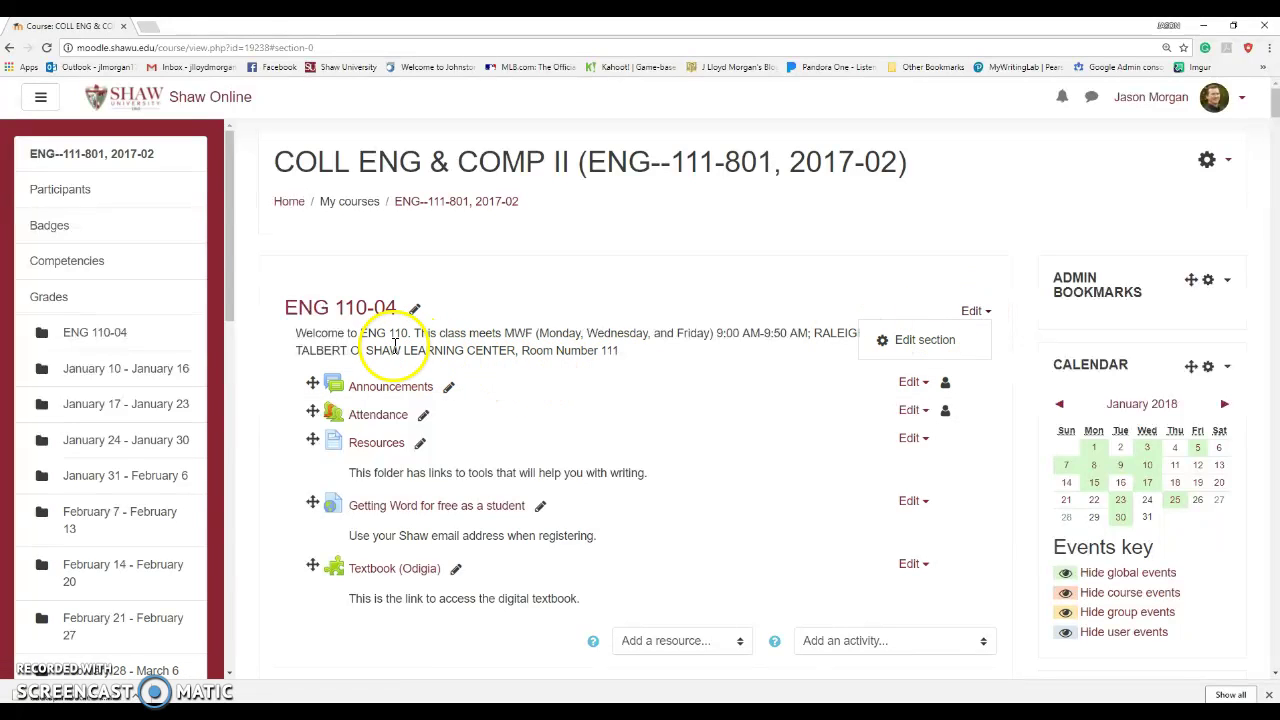
- Rename the first section to ENG 111-801 and make the summary read 'Welcome to ENG 111 online!'
{"action": "left_click", "coordinate": [925, 340]}
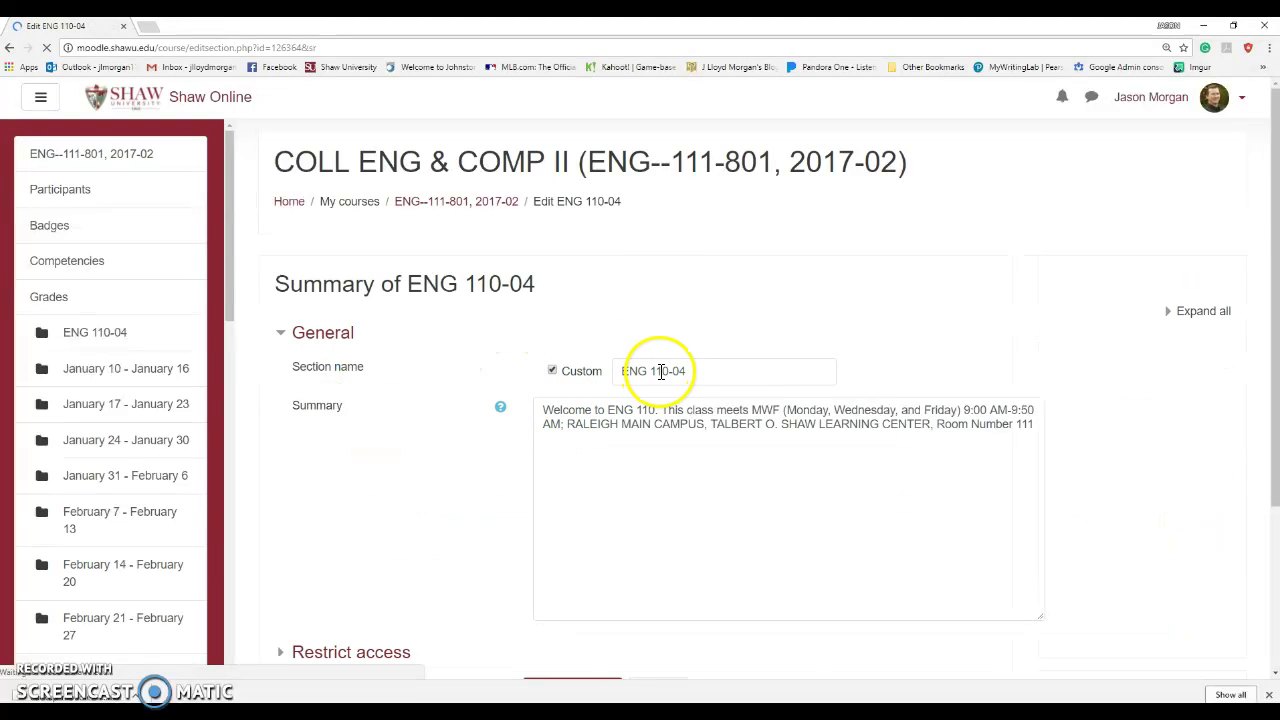
{"action": "left_click", "coordinate": [670, 378]}
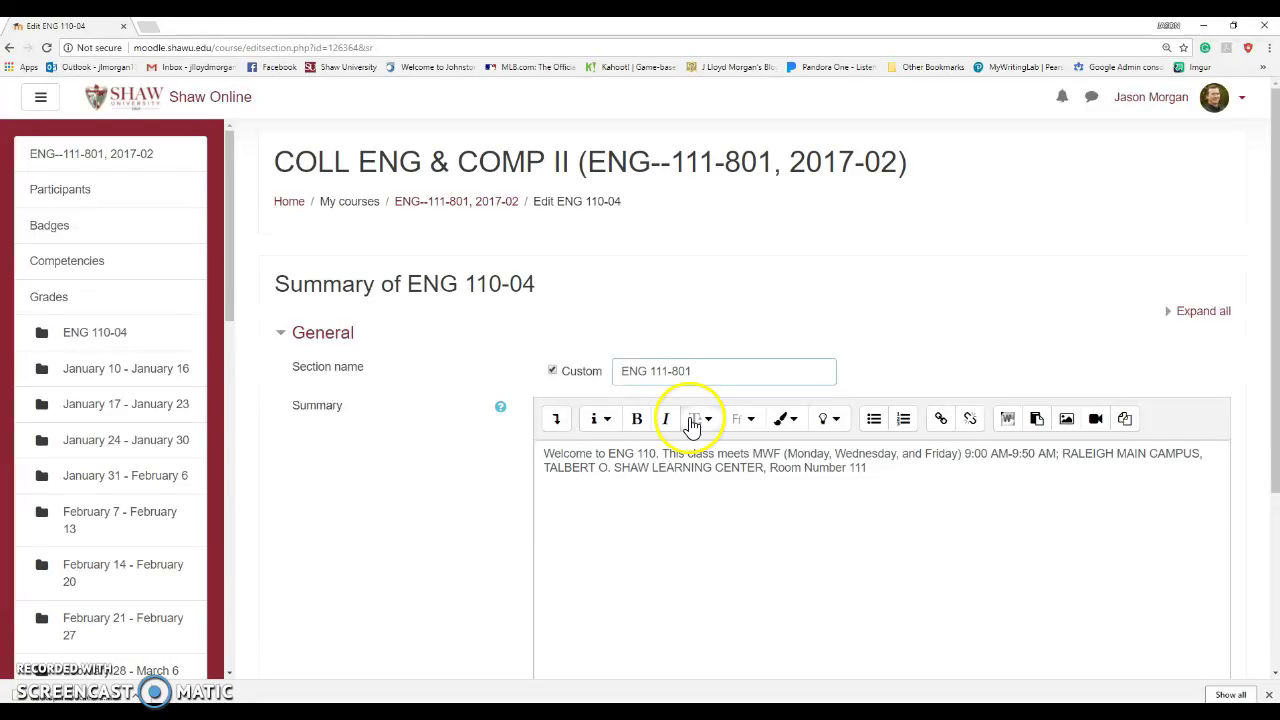
{"action": "left_click", "coordinate": [657, 455]}
{"action": "key", "text": "BackSpace"}
{"action": "type", "text": "1"}
{"action": "type", "text": "-80"}
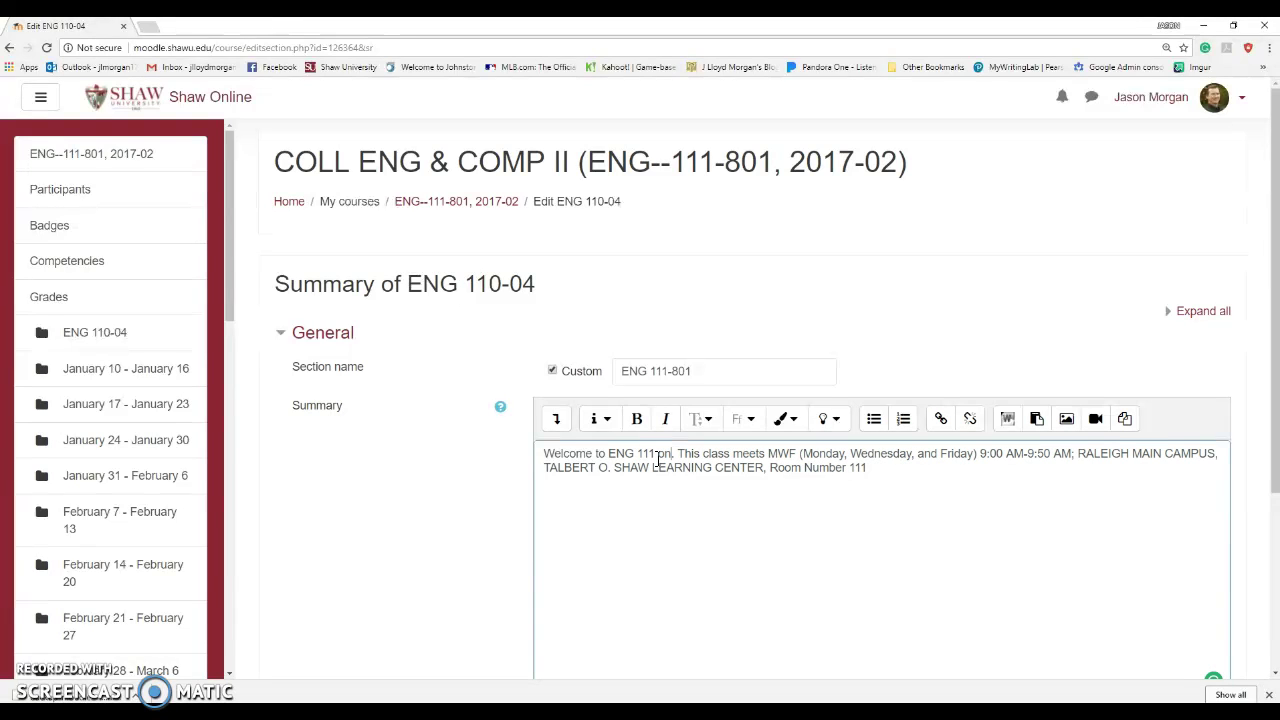
{"action": "type", "text": "line!"}
{"action": "key", "text": "Delete"}
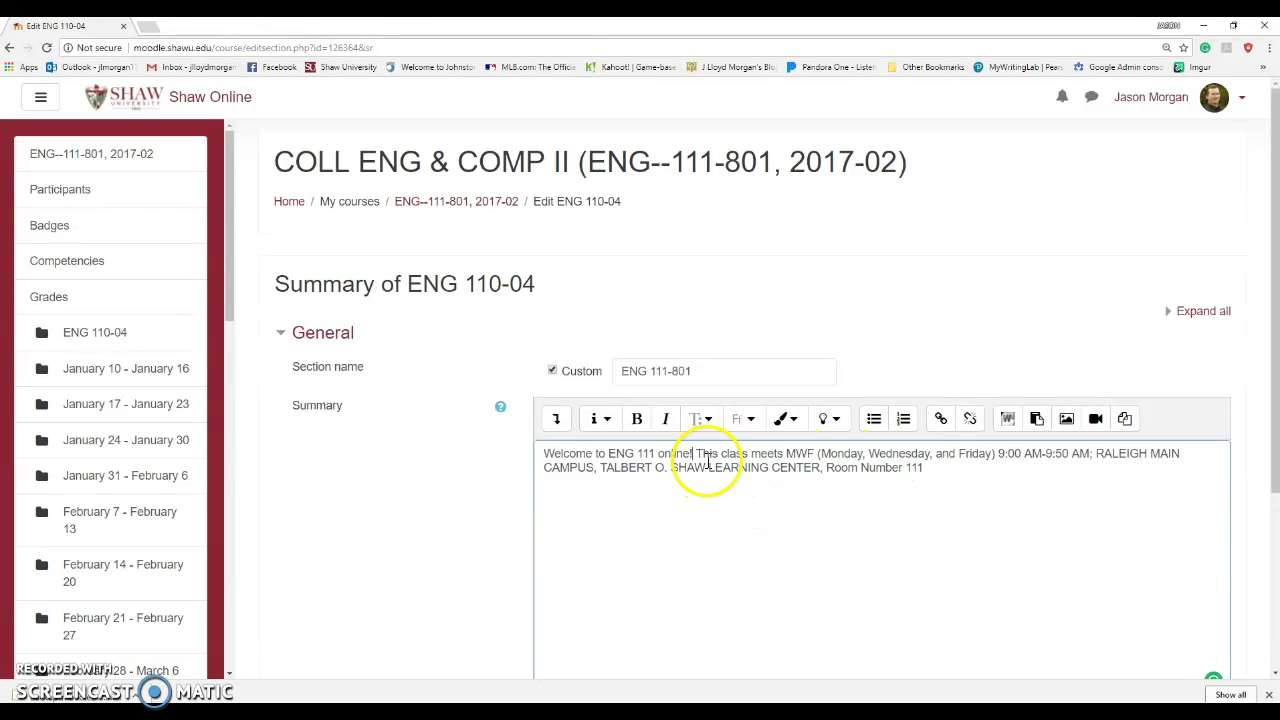
- Delete the class meeting details sentence from the summary and save the section
{"action": "left_click_drag", "start_coordinate": [702, 453], "coordinate": [958, 479]}
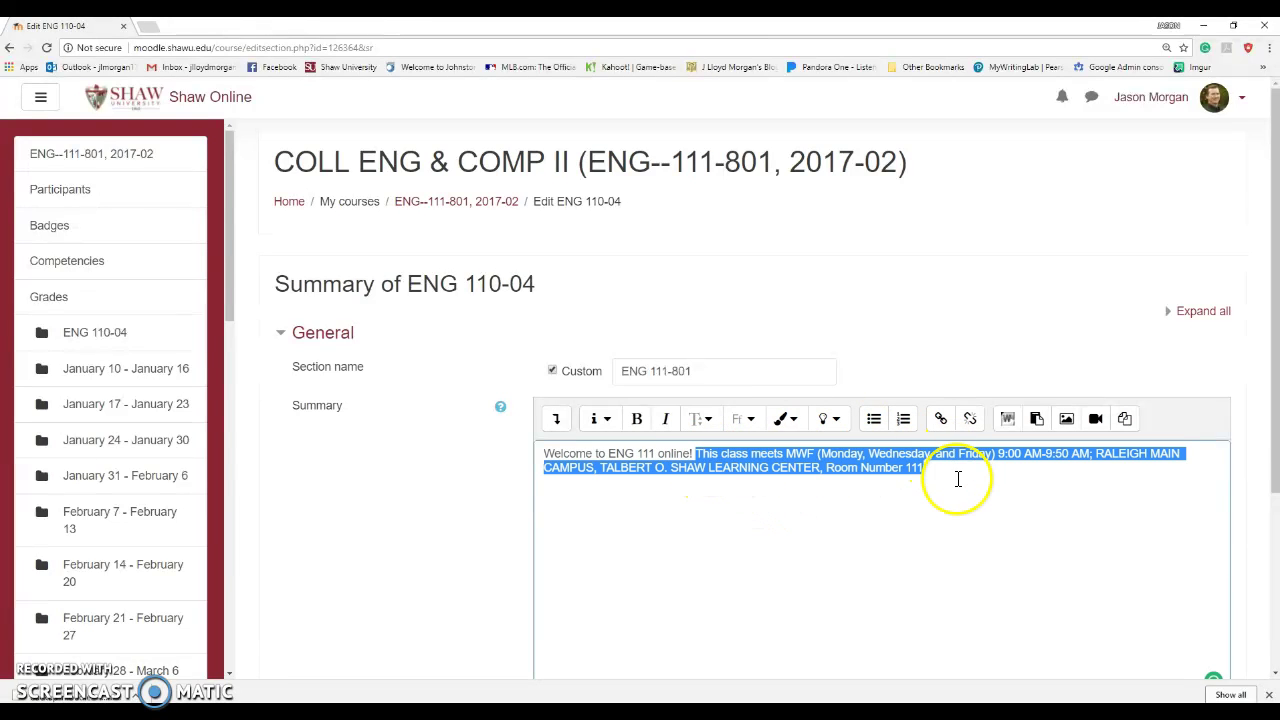
{"action": "key", "text": "Delete"}
{"action": "left_click", "coordinate": [829, 489]}
{"action": "scroll", "coordinate": [742, 492], "scroll_direction": "down", "scroll_amount": 3}
{"action": "left_click", "coordinate": [600, 508]}
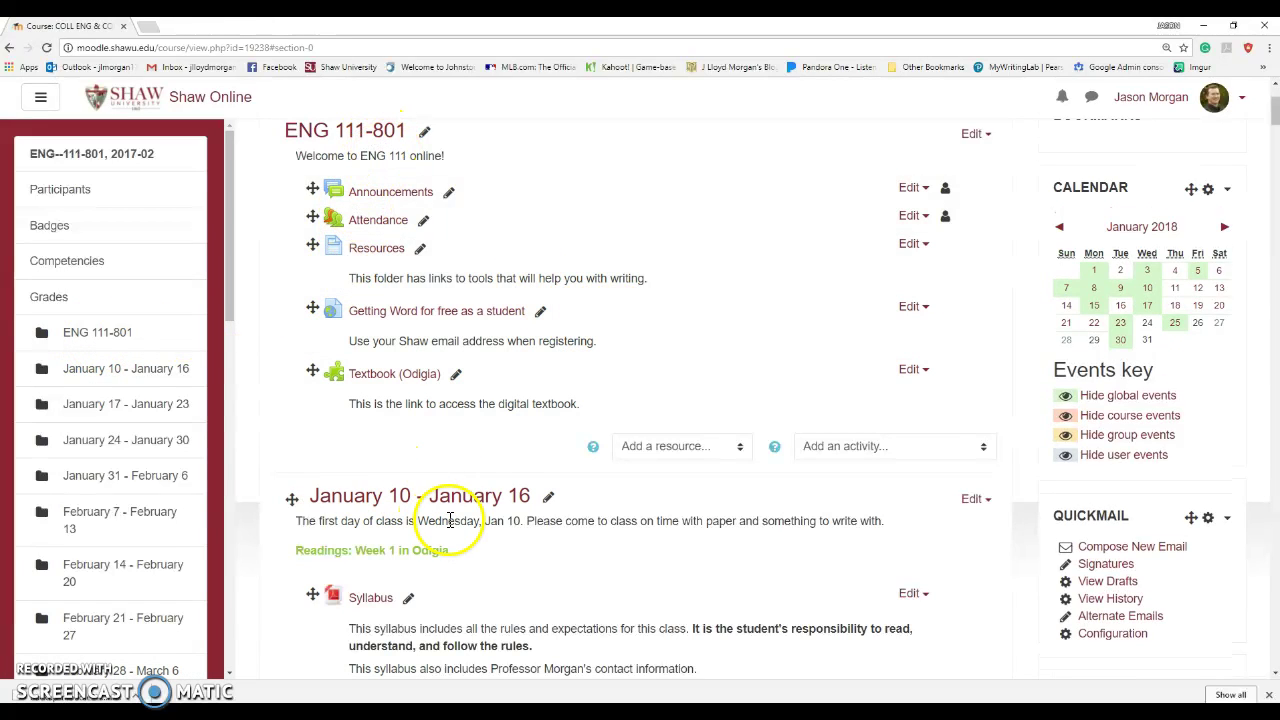
{"action": "scroll", "coordinate": [552, 492], "scroll_direction": "down", "scroll_amount": 2}
{"action": "scroll", "coordinate": [550, 495], "scroll_direction": "down", "scroll_amount": 1}
{"action": "scroll", "coordinate": [448, 490], "scroll_direction": "up", "scroll_amount": 3}
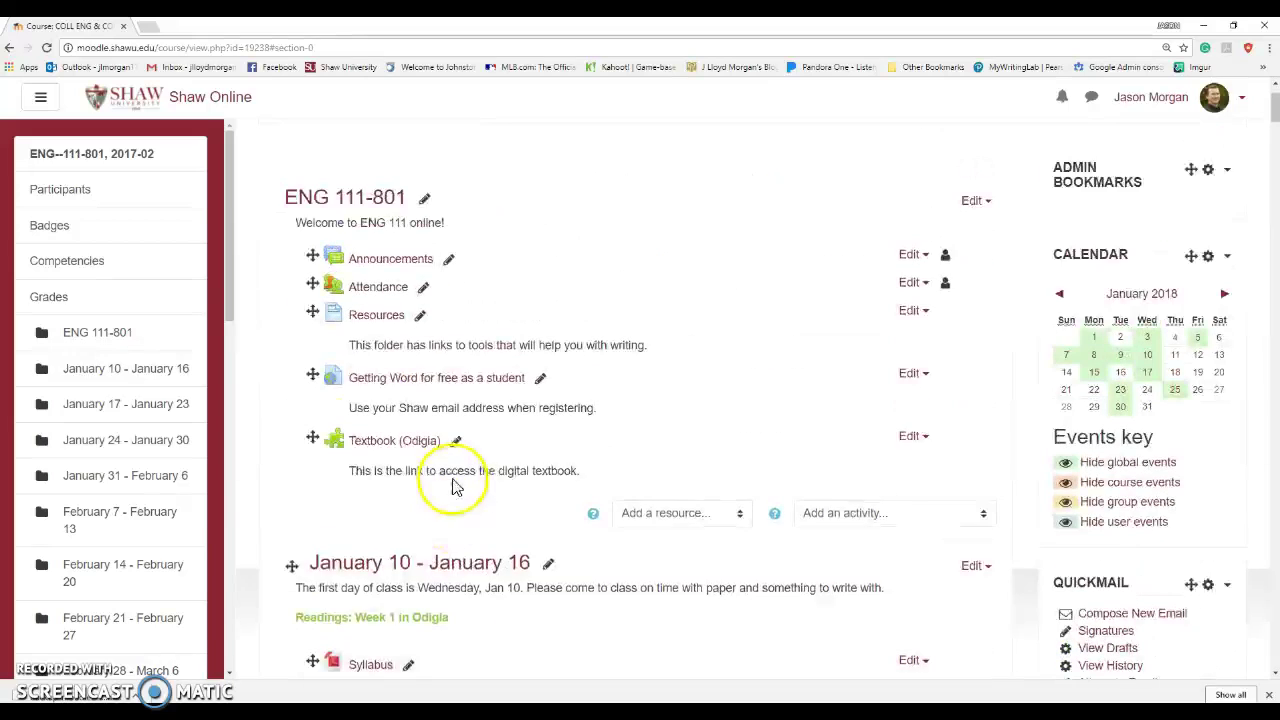
{"action": "scroll", "coordinate": [350, 460], "scroll_direction": "down", "scroll_amount": 1}
{"action": "scroll", "coordinate": [357, 430], "scroll_direction": "up", "scroll_amount": 2}
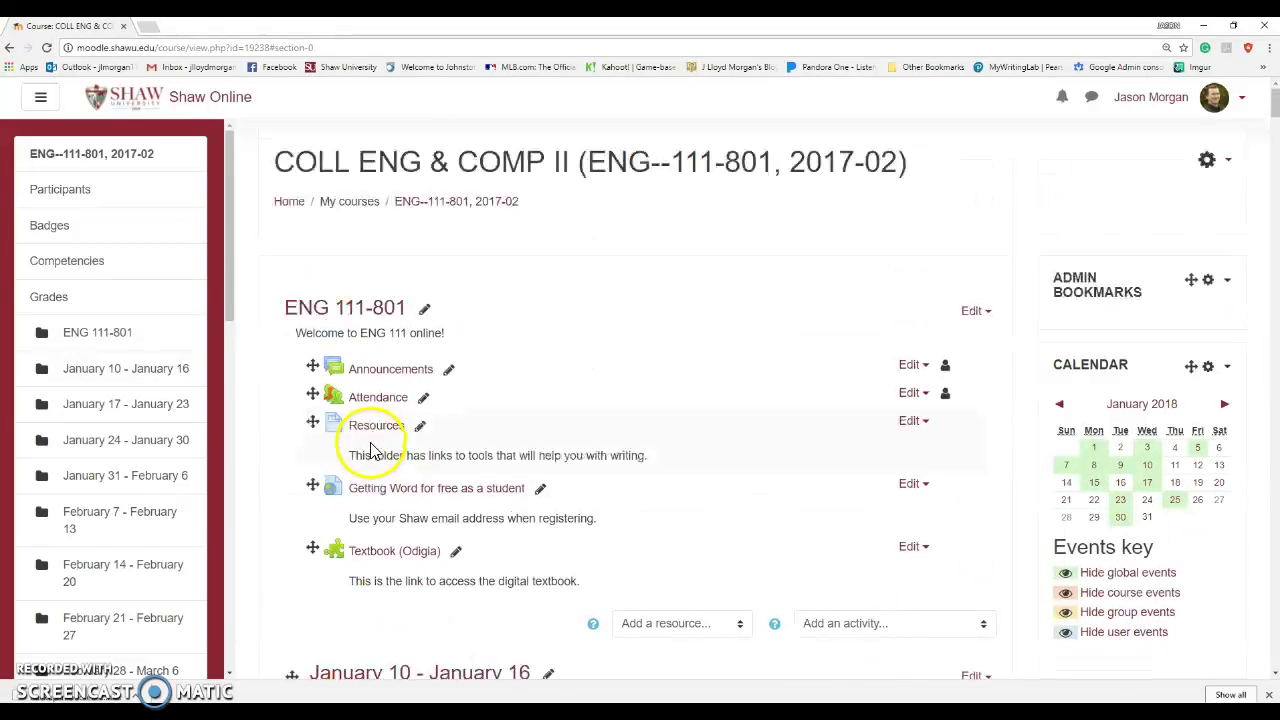